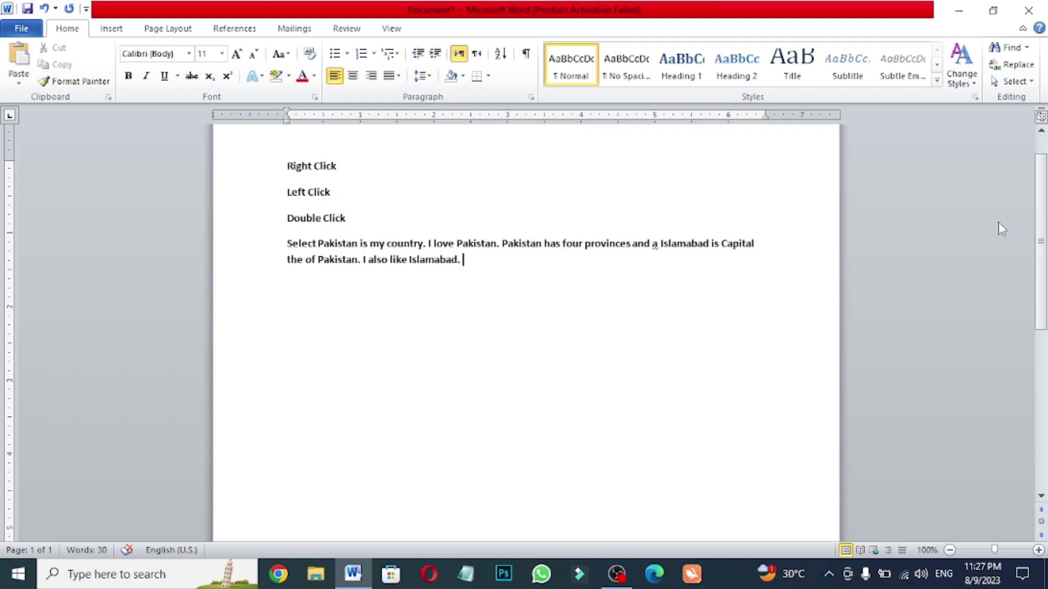
Step: Try pasting the copied text over the "Right Click" line with the Merge Formatting option
left_click_drag(297, 169, 334, 168)
right_click(332, 169)
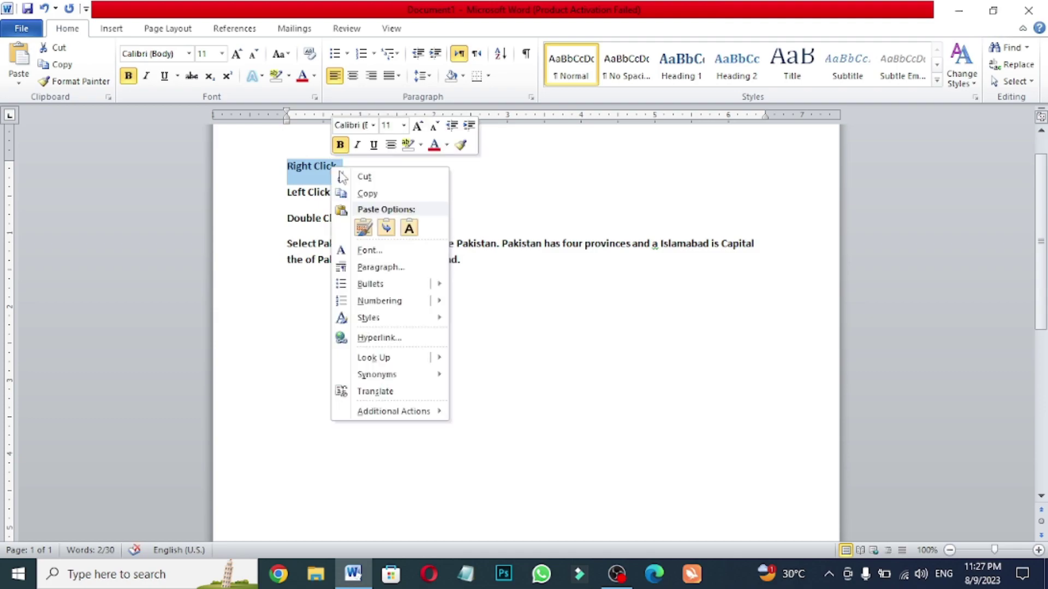
left_click(385, 228)
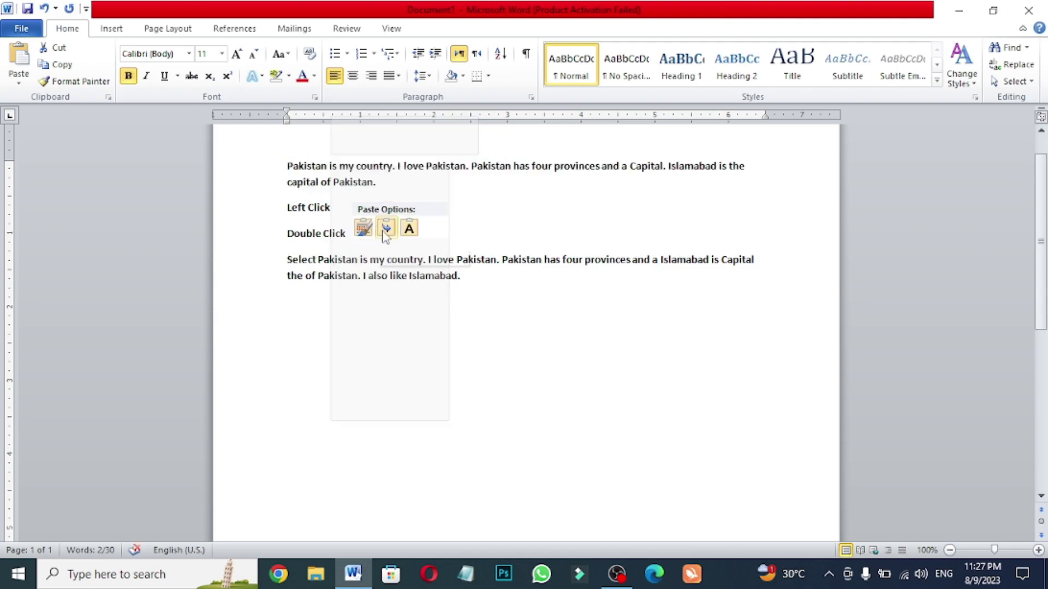
key("ctrl+z")
key("shift+F10")
key("Escape")
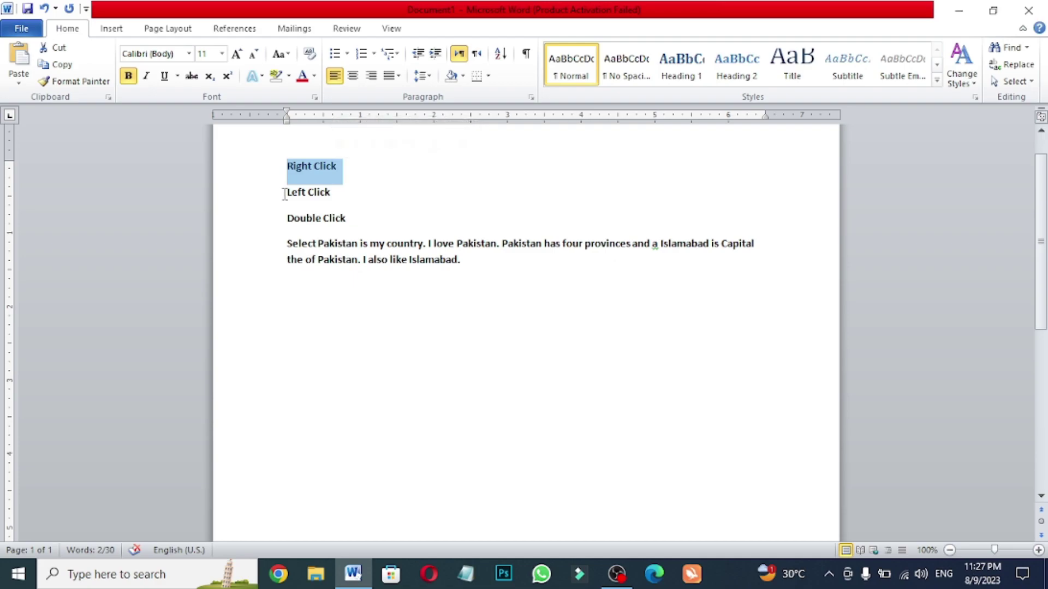
Step: Select the whole "Left Click" line, and clear the selection
left_click(350, 192)
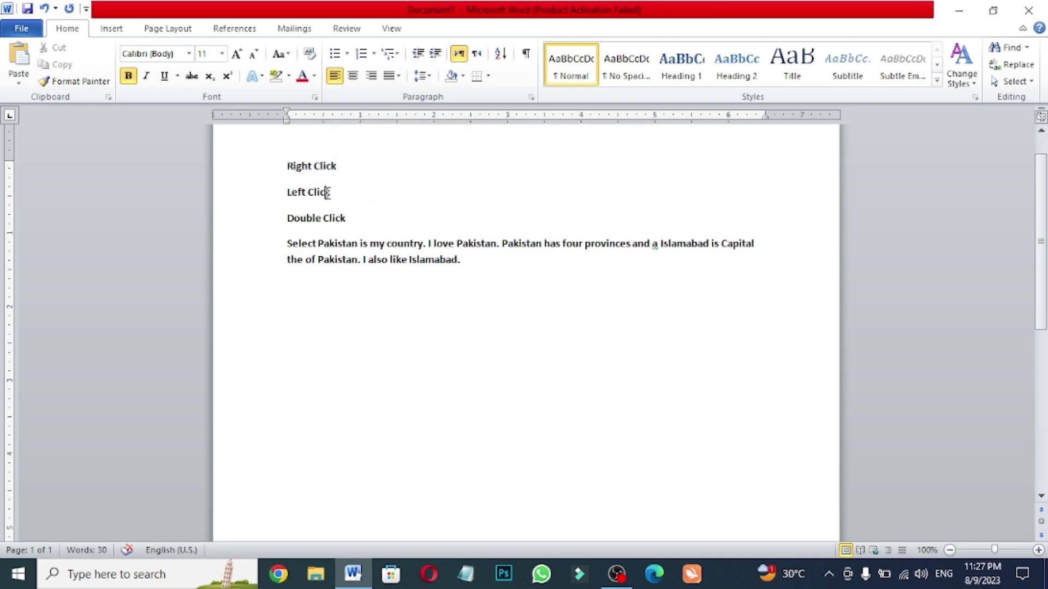
double_click(327, 192)
left_click(329, 192)
left_click_drag(337, 194, 257, 196)
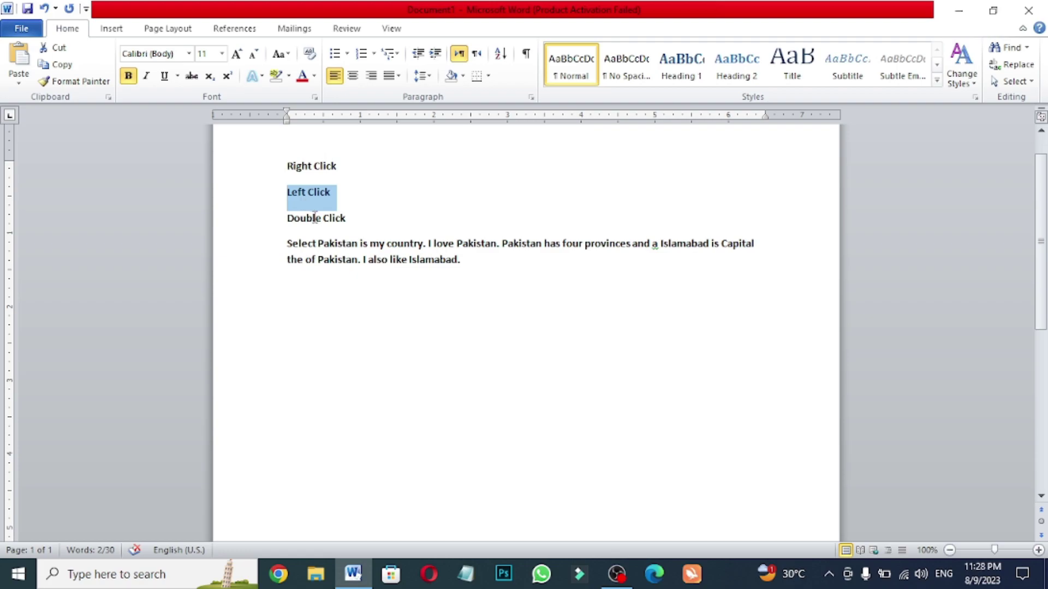
left_click(351, 294)
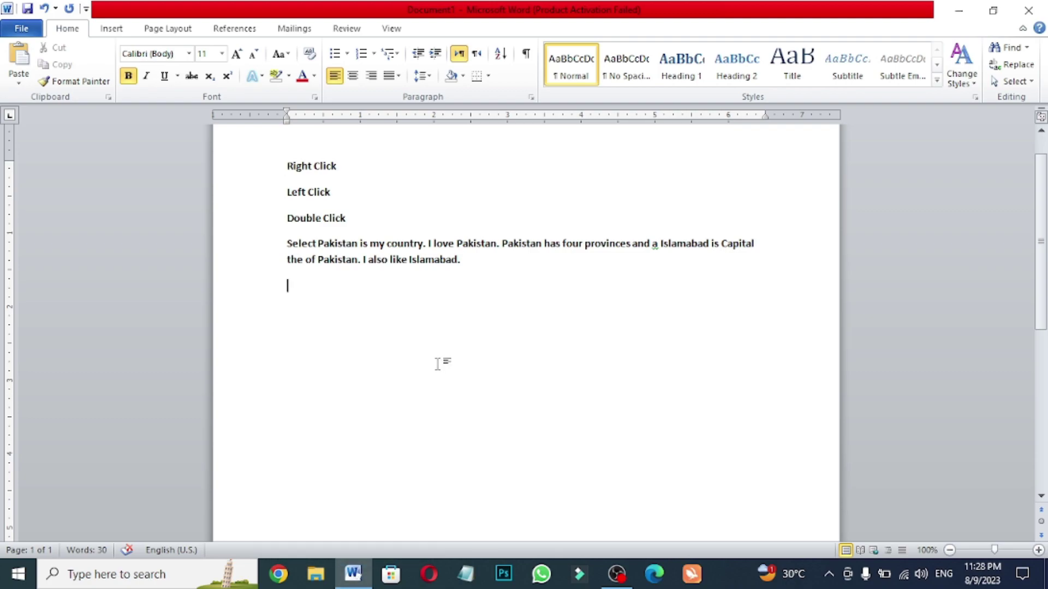
Step: Delete the word "Select" from the start of the paragraph about Pakistan
mouse_move(358, 585)
left_click_drag(316, 244, 279, 244)
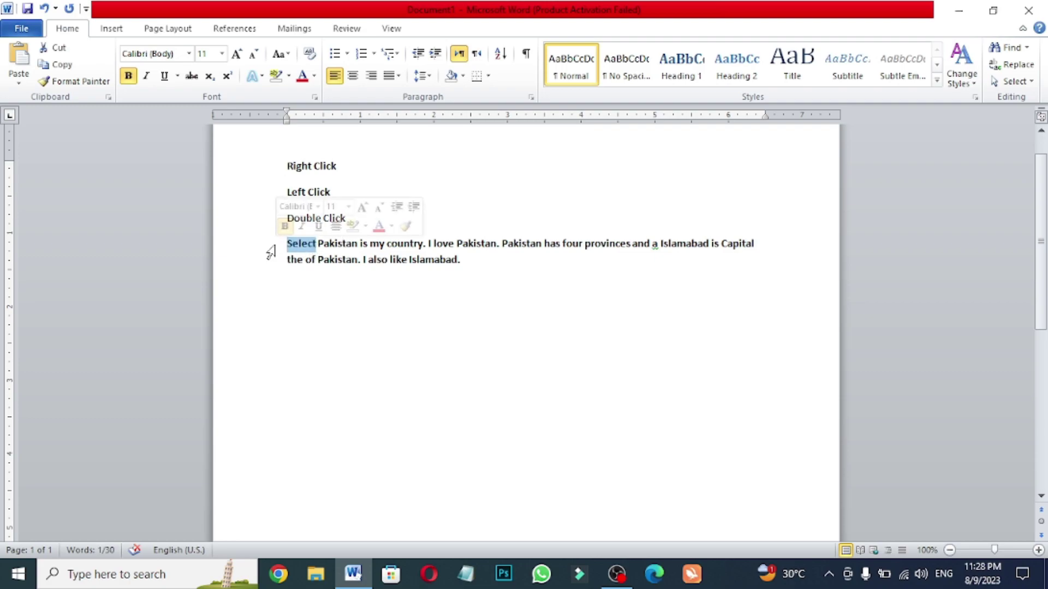
key("Delete")
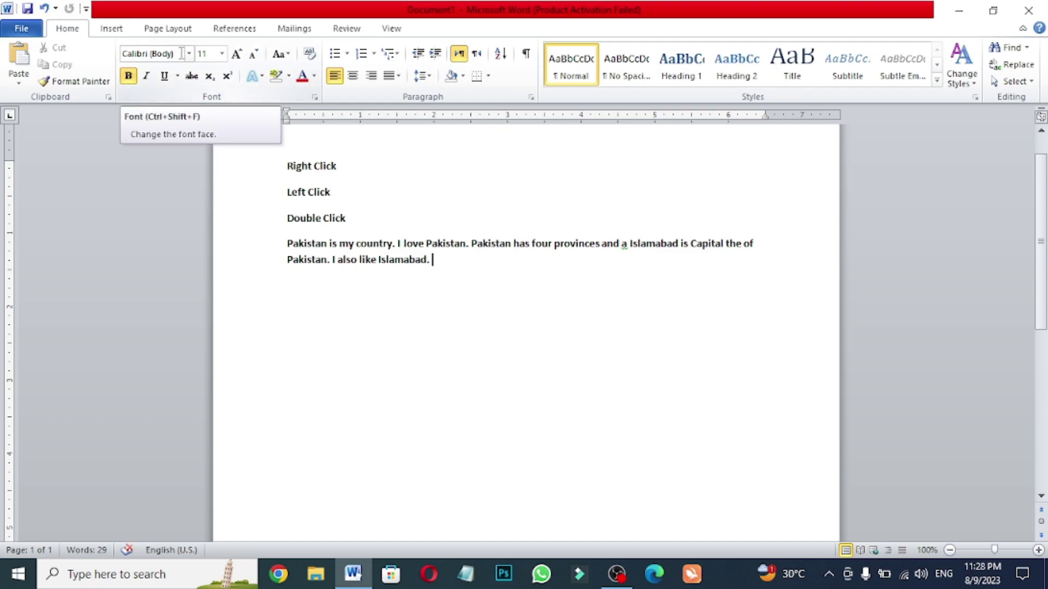
Step: Show the Office Clipboard contents and clear all collected items
left_click(109, 97)
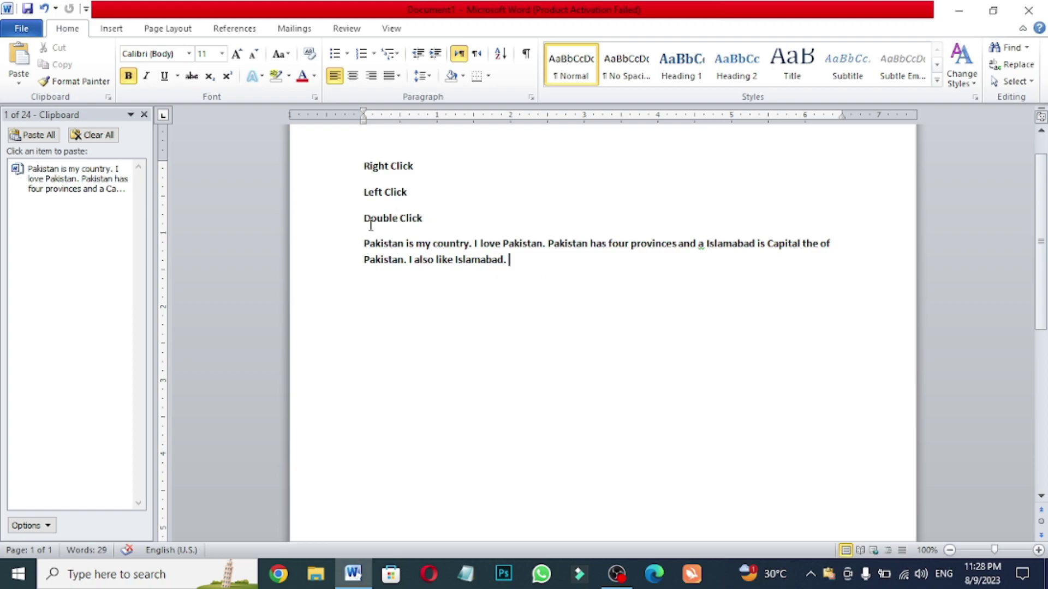
left_click(93, 135)
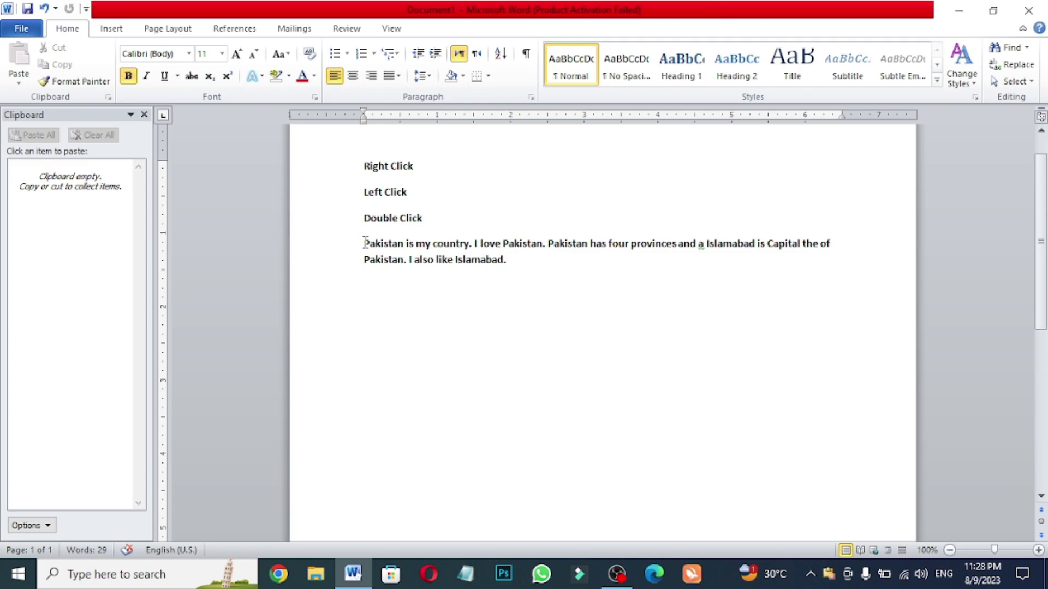
Step: Copy the paragraph's first word, "Pakistan", and paste it from the collected clipboard items at the paragraph's end
left_click_drag(364, 244, 404, 245)
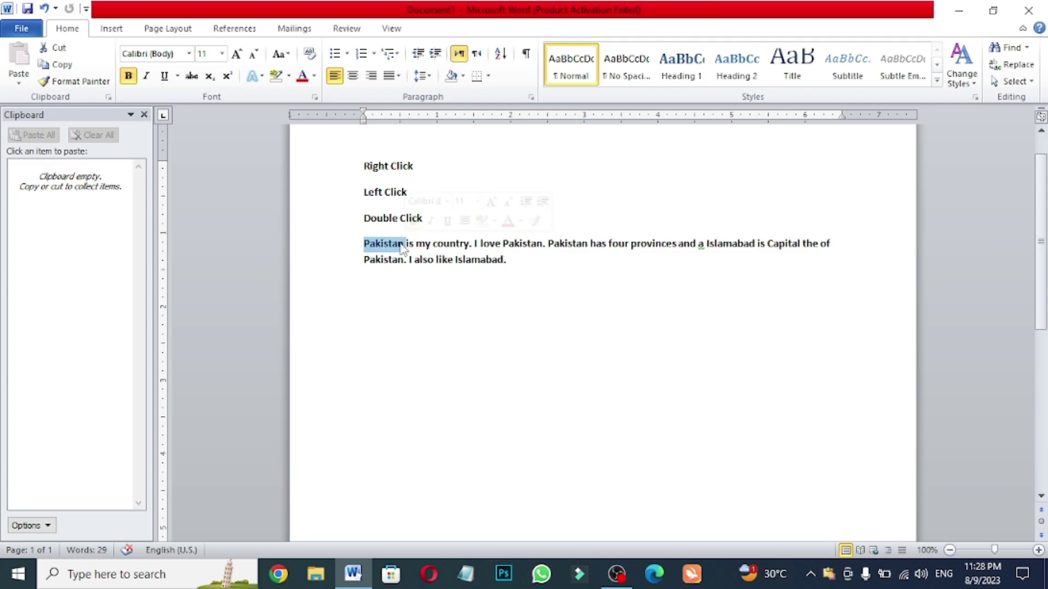
right_click(394, 247)
left_click(427, 269)
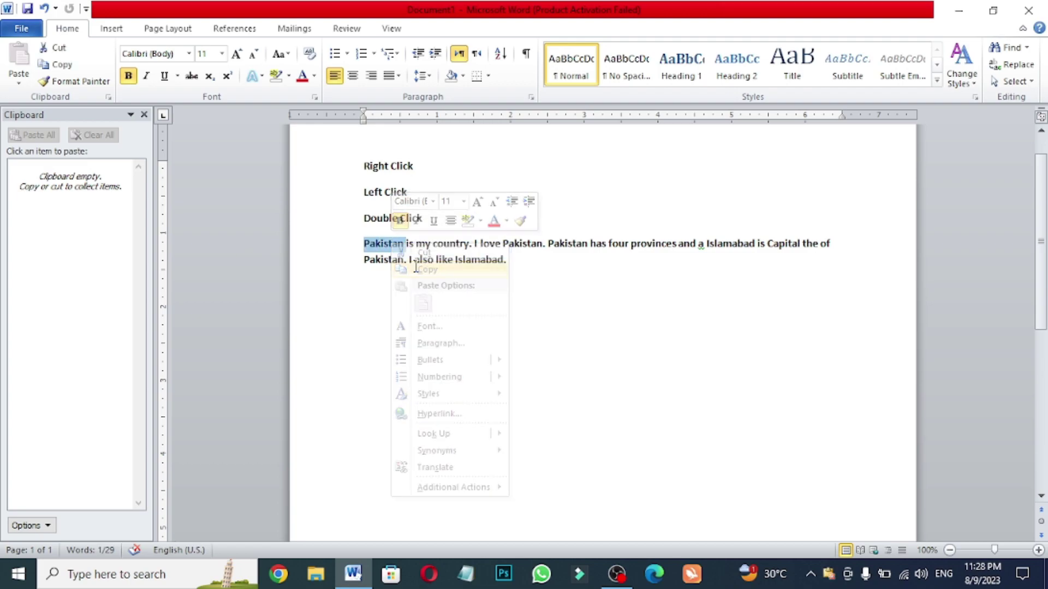
left_click(513, 260)
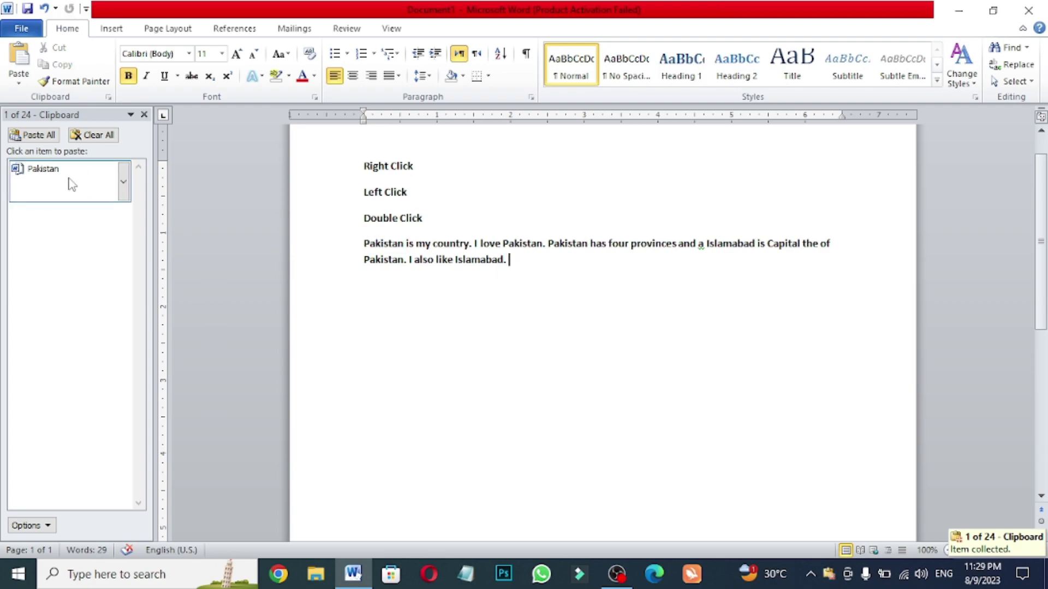
left_click(46, 169)
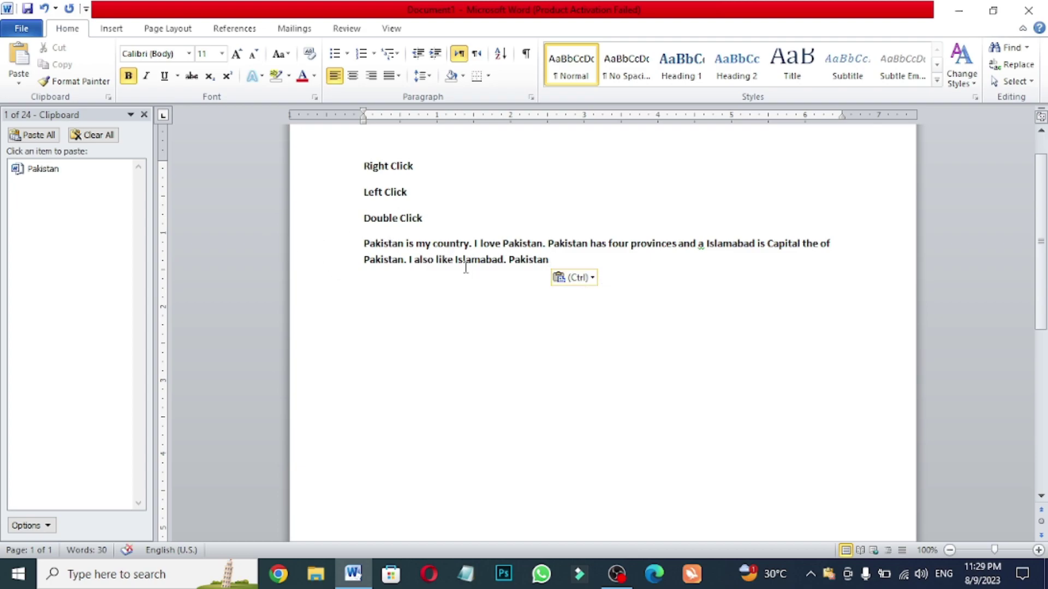
Step: Copy the word "Islamabad." from the second line and paste it from the clipboard items at the paragraph's end
left_click_drag(457, 263, 484, 268)
right_click(485, 264)
left_click(520, 288)
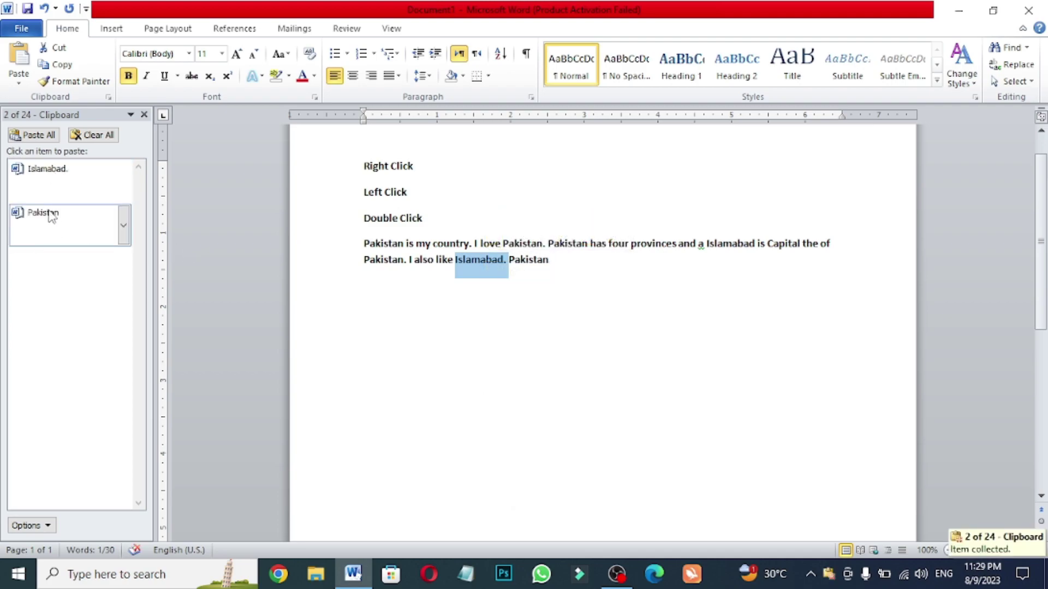
left_click(571, 269)
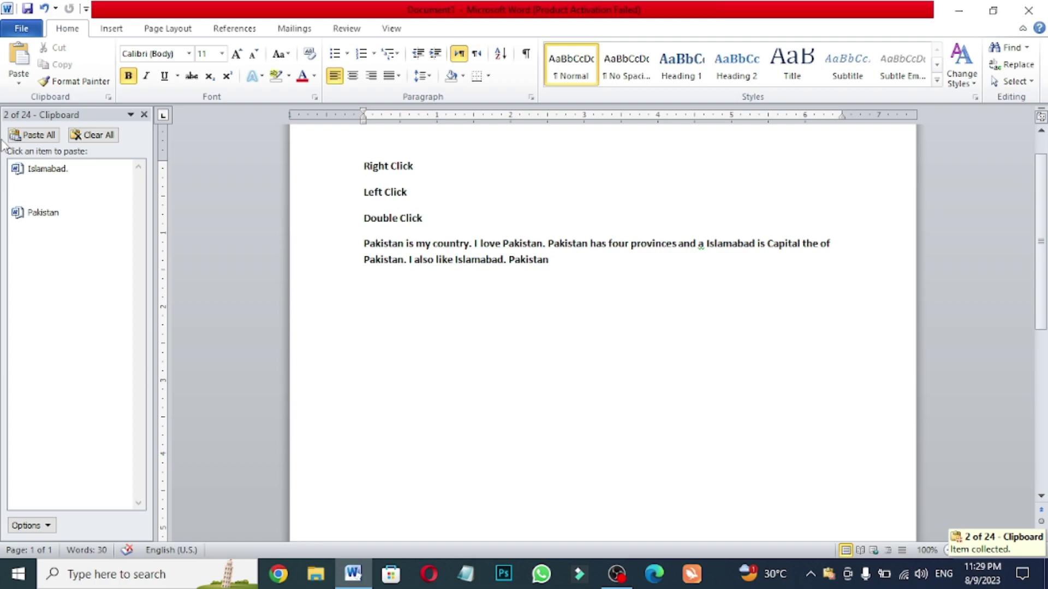
left_click(52, 170)
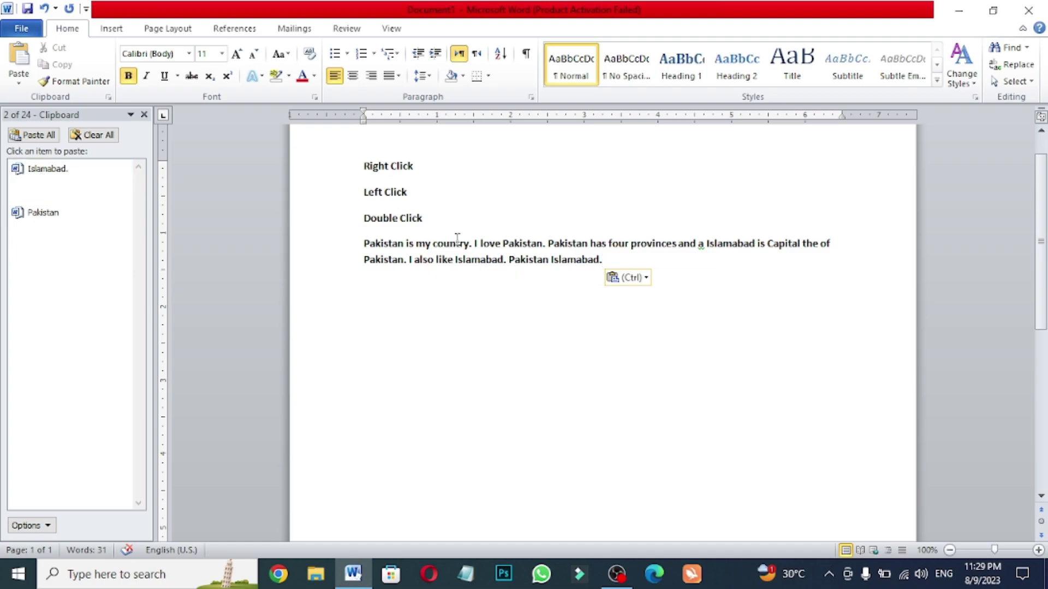
Step: Copy the entire paragraph about Pakistan to the clipboard as another collected item
mouse_move(54, 174)
left_click_drag(366, 248, 556, 284)
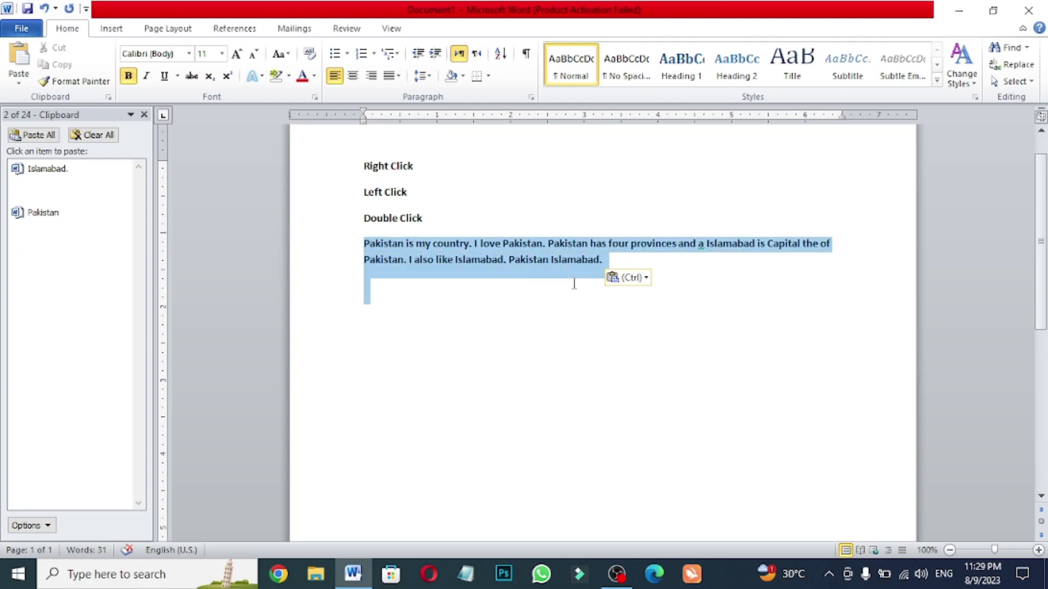
right_click(560, 248)
left_click(589, 267)
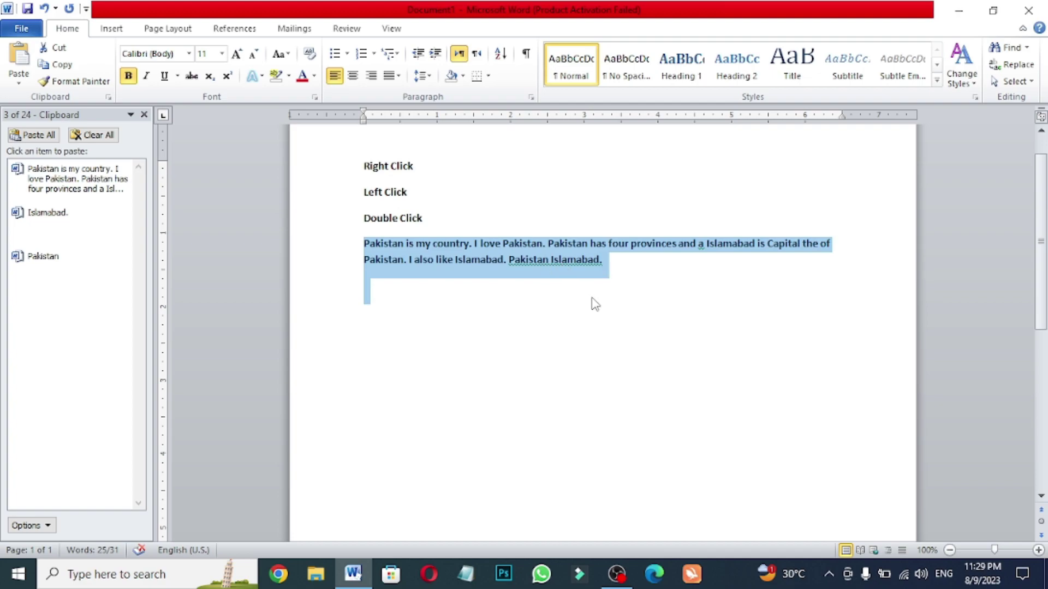
left_click(640, 309)
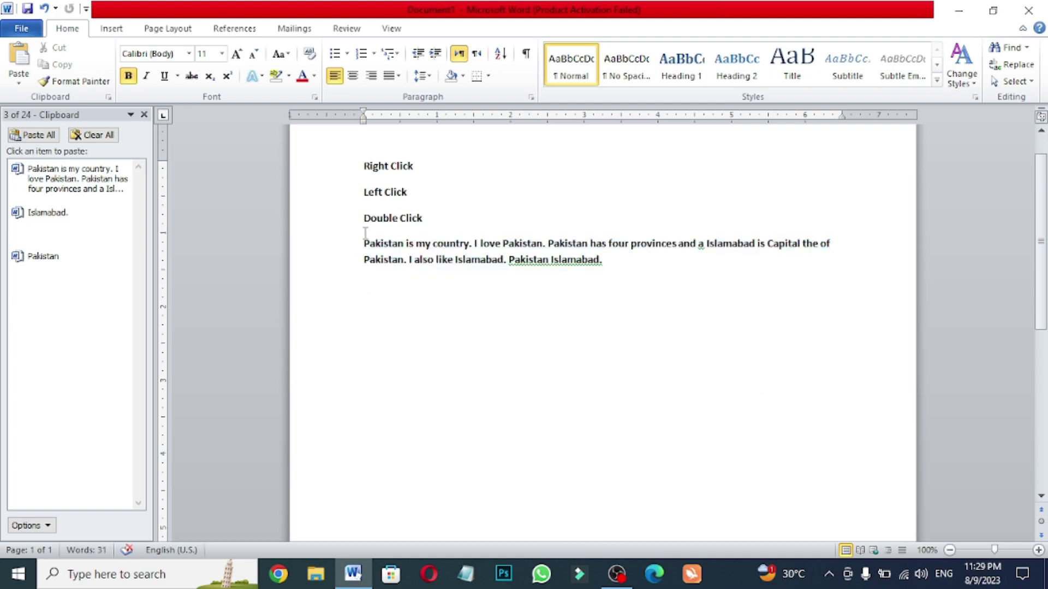
Step: Italicize the "Double Click" line and the paragraph below it
left_click_drag(364, 218, 617, 273)
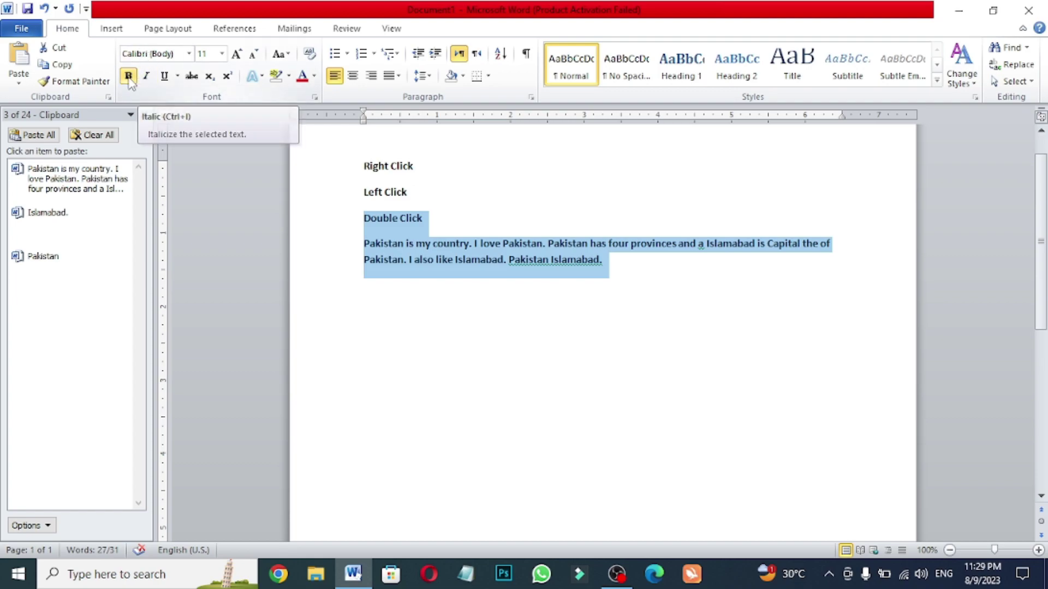
left_click(146, 79)
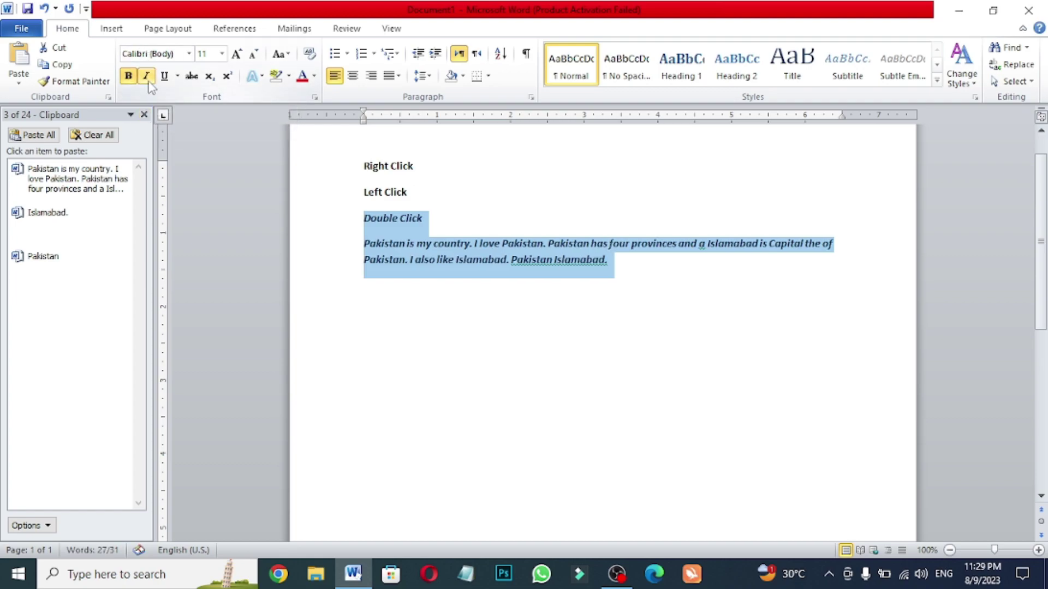
left_click(595, 315)
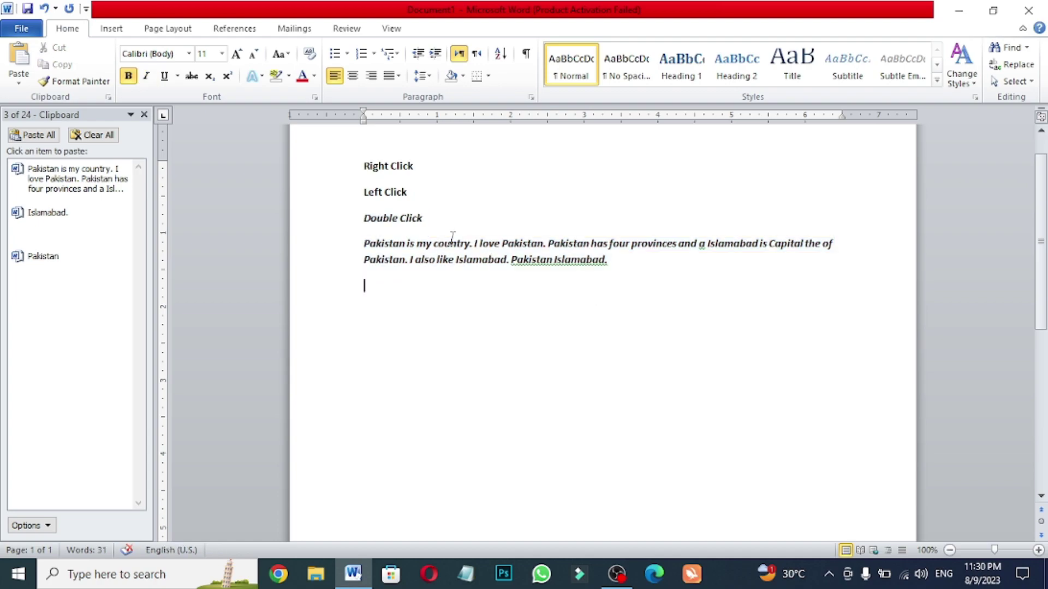
Step: Clear all formatting from the "Double Click" line and the paragraph, followed by the rest of the document's text
left_click_drag(358, 218, 580, 300)
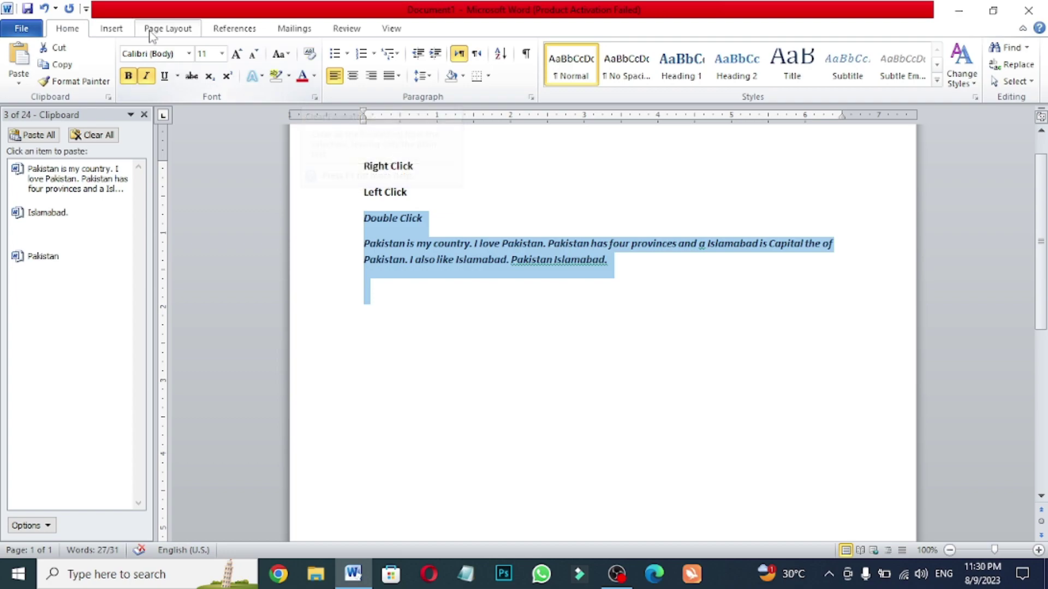
left_click(313, 54)
left_click(462, 330)
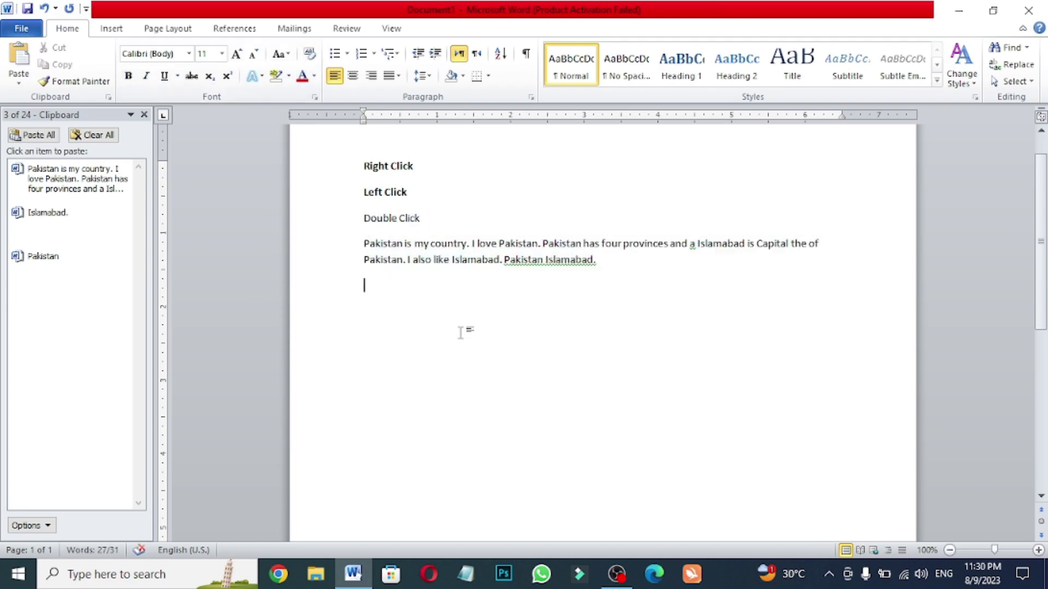
left_click_drag(360, 163, 595, 260)
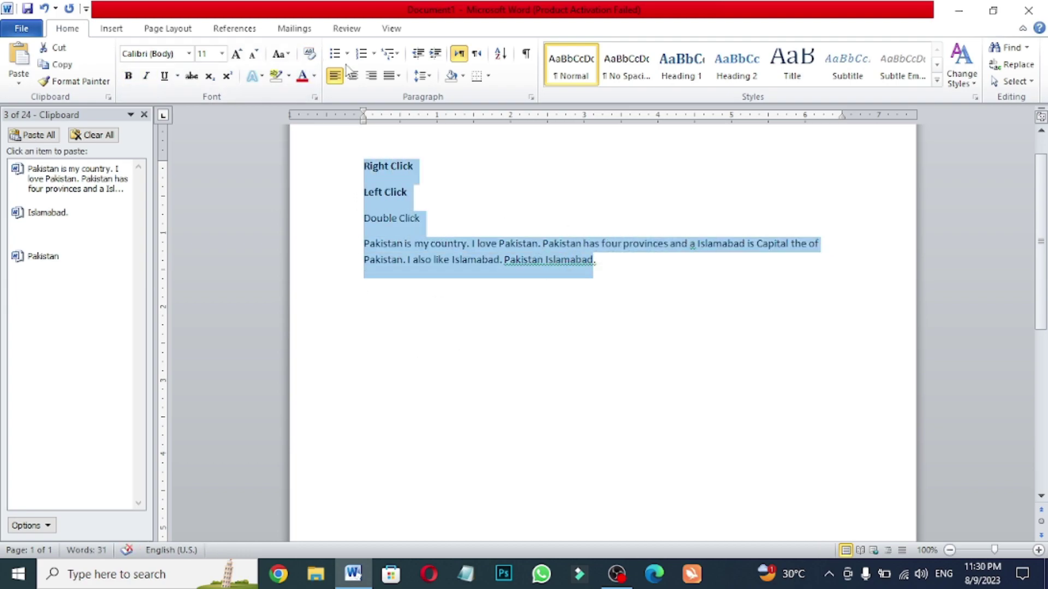
left_click(309, 53)
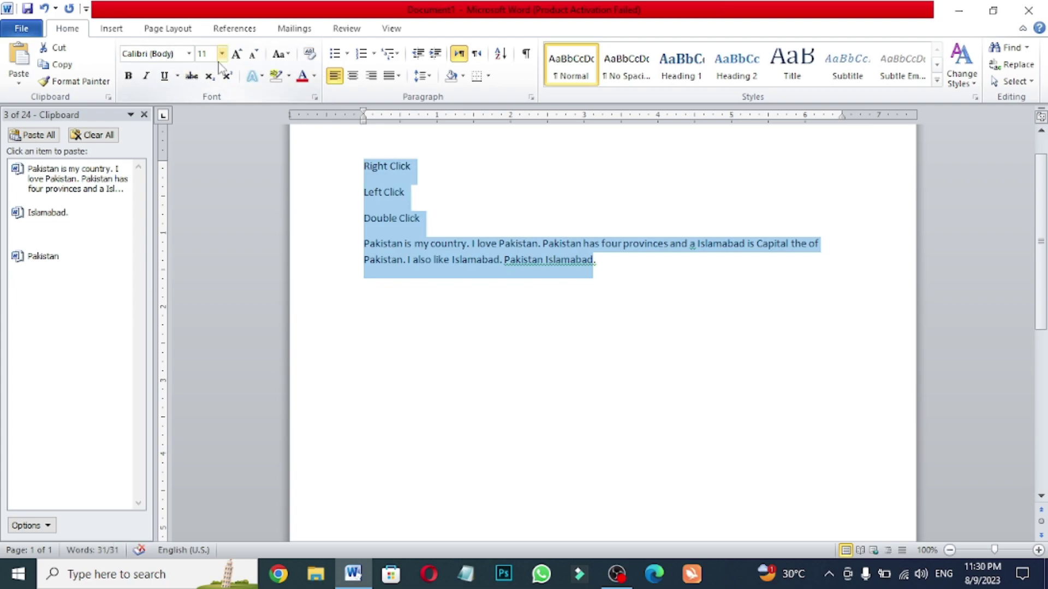
left_click(556, 216)
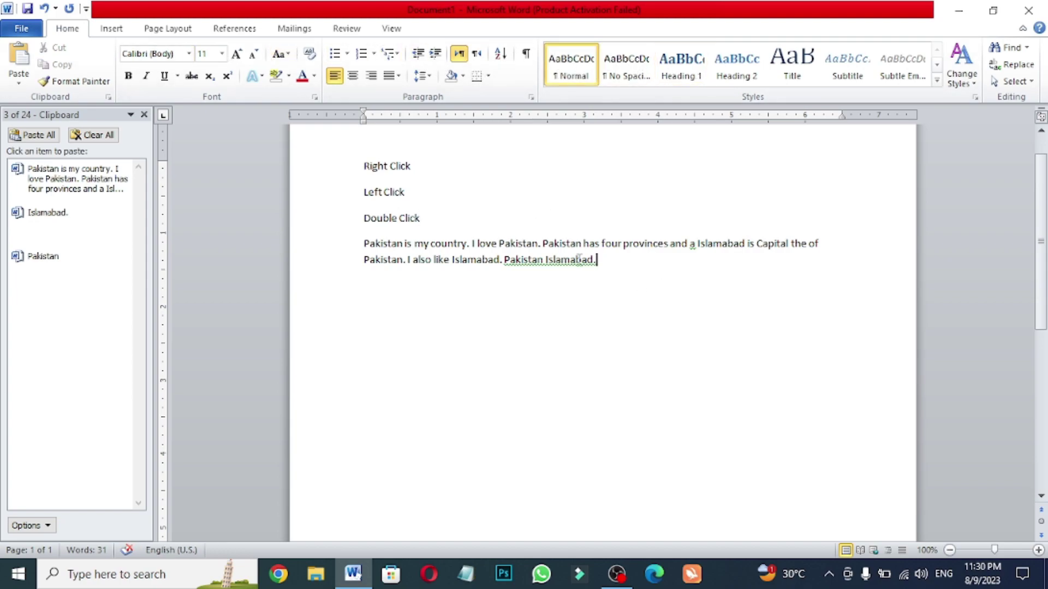
Step: Delete all the text in the document
left_click_drag(627, 274, 312, 138)
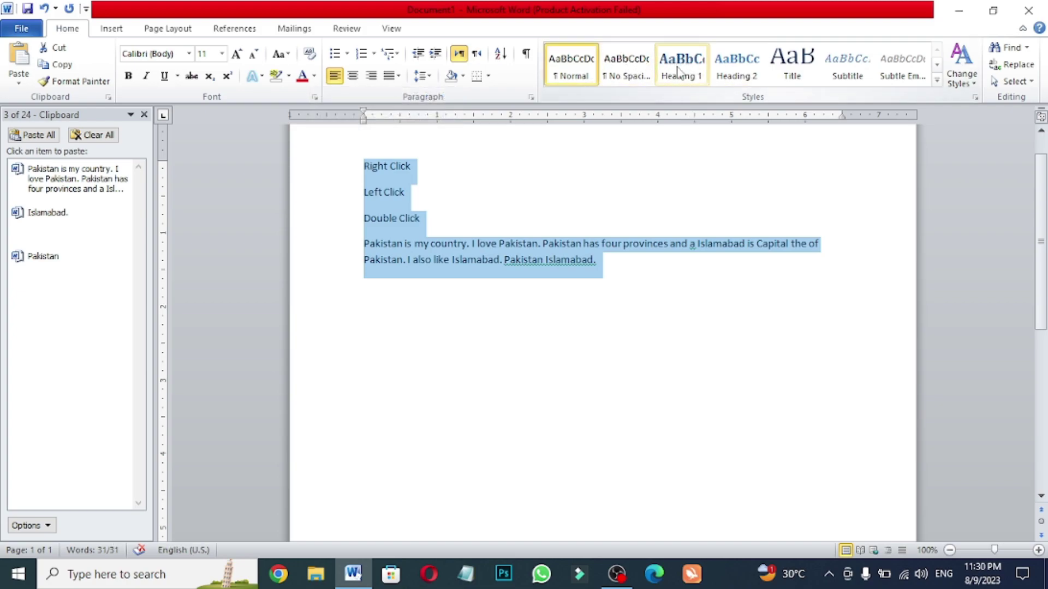
left_click(759, 77)
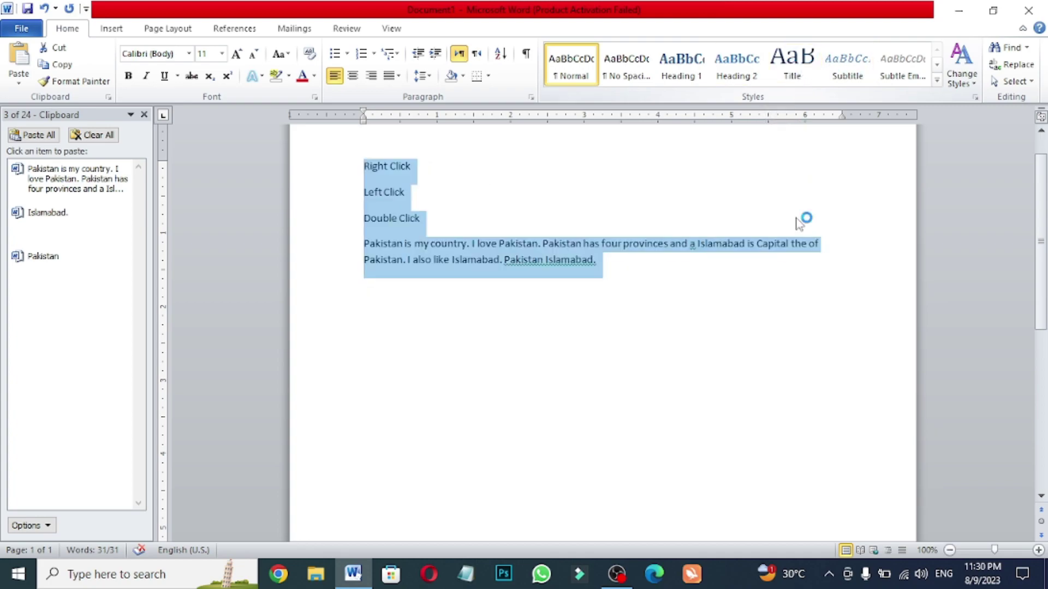
left_click_drag(679, 276, 293, 143)
key("Delete")
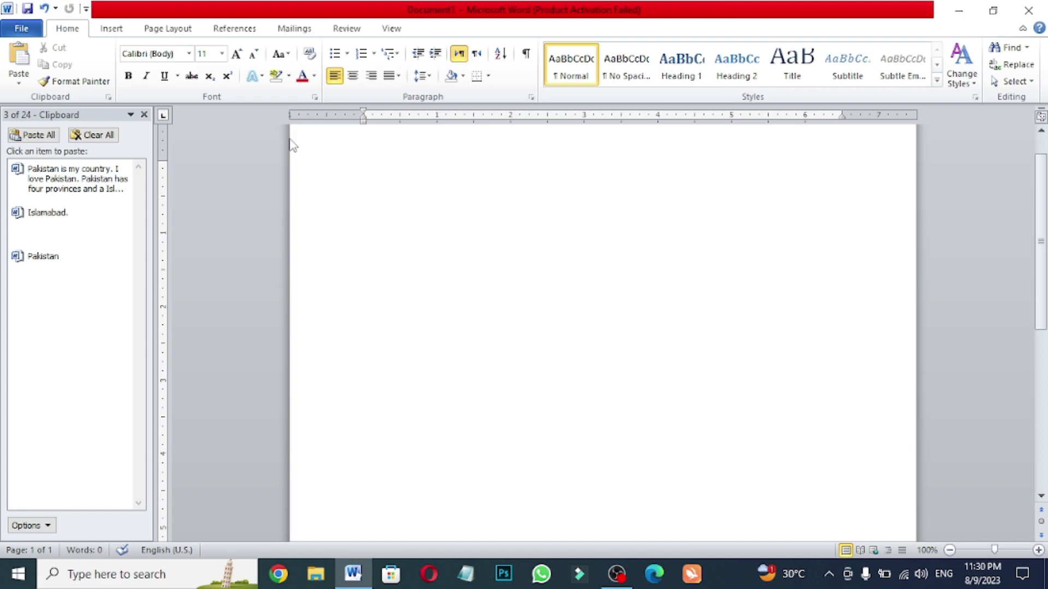
Step: Enter the text "Educational Research" at the start of the empty page
type("Educat")
type("ional Res")
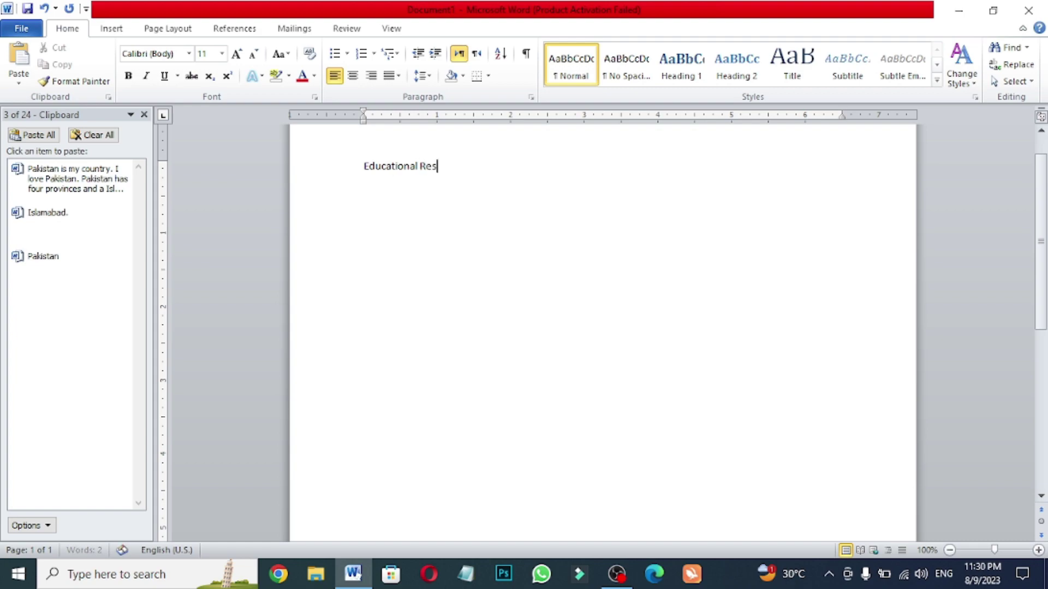
type("earch")
Step: Apply the Title style to the "Educational Research" line
left_click_drag(363, 167, 486, 168)
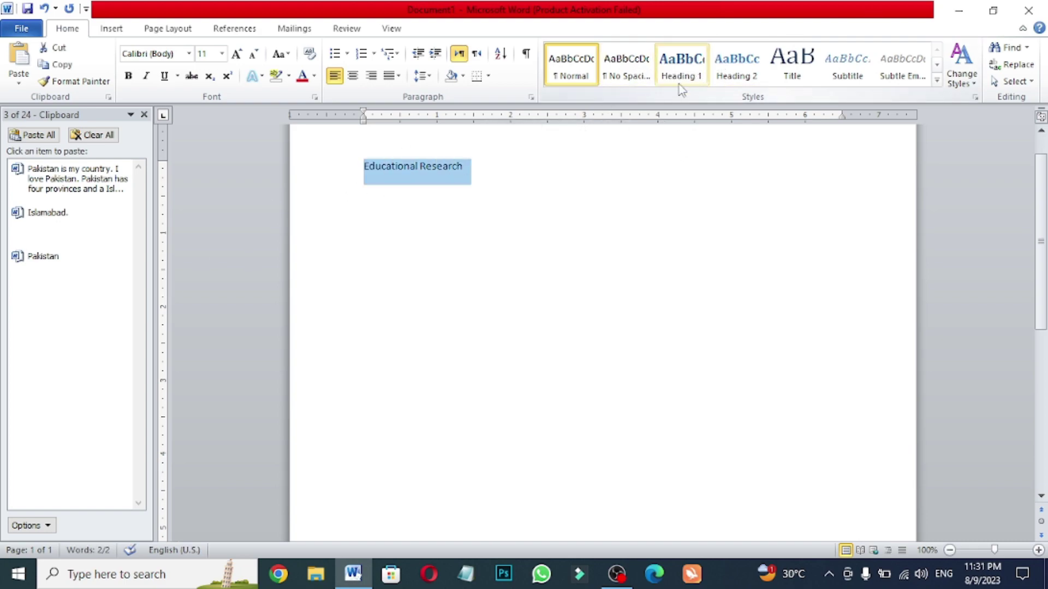
left_click(802, 78)
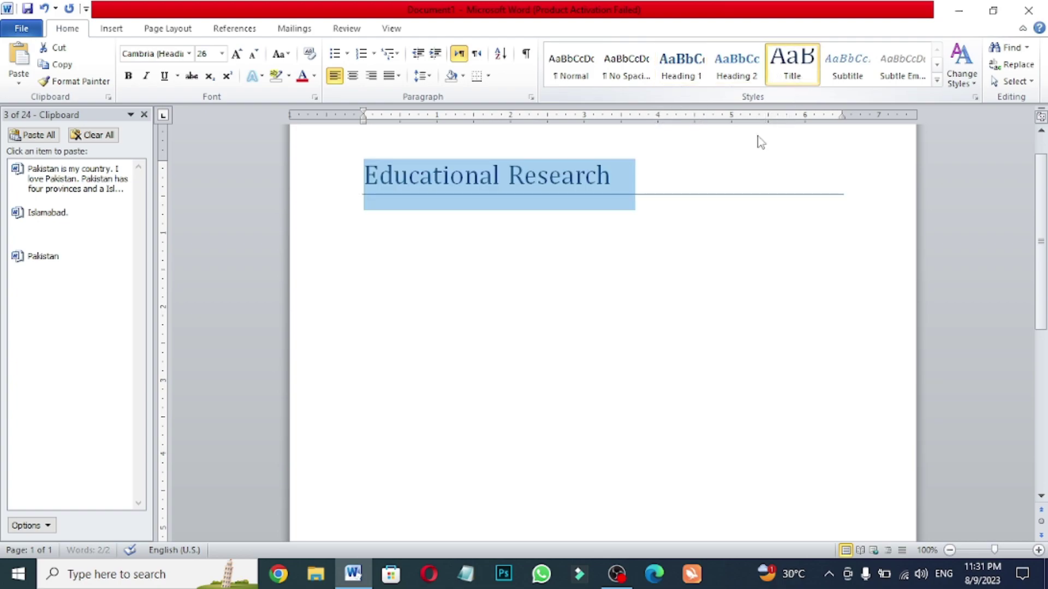
left_click(679, 206)
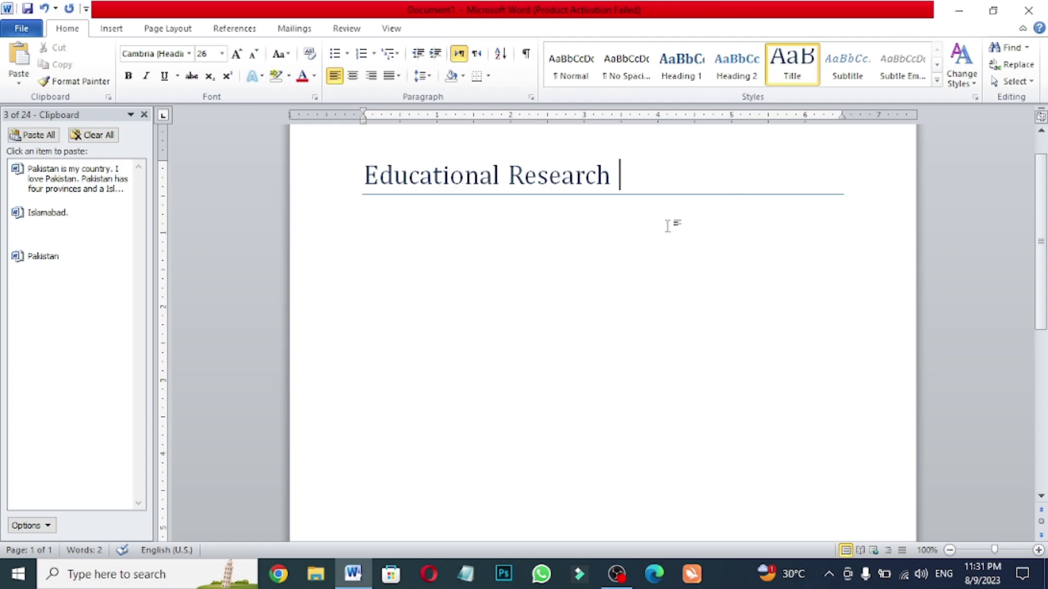
Step: Append "12345" to the title and add an "Objectives" line below it in the Subtitle style
type("12345")
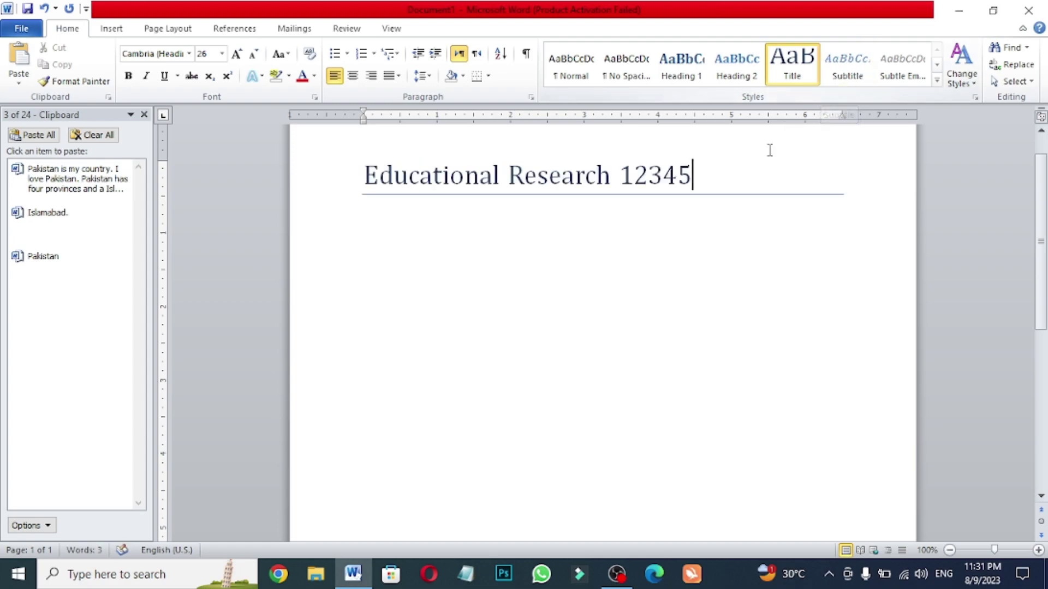
key("Return")
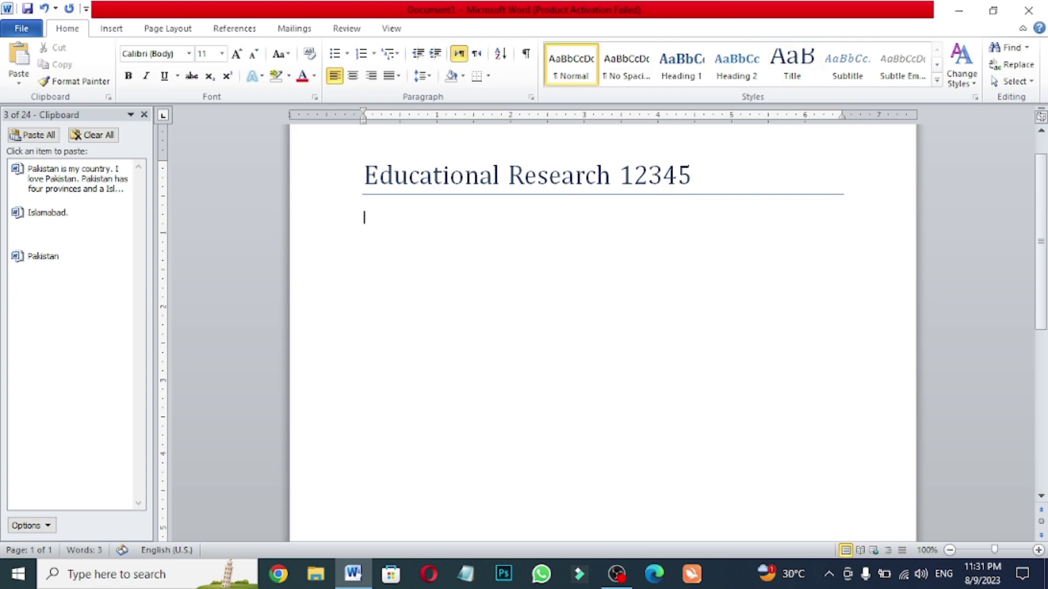
left_click(847, 69)
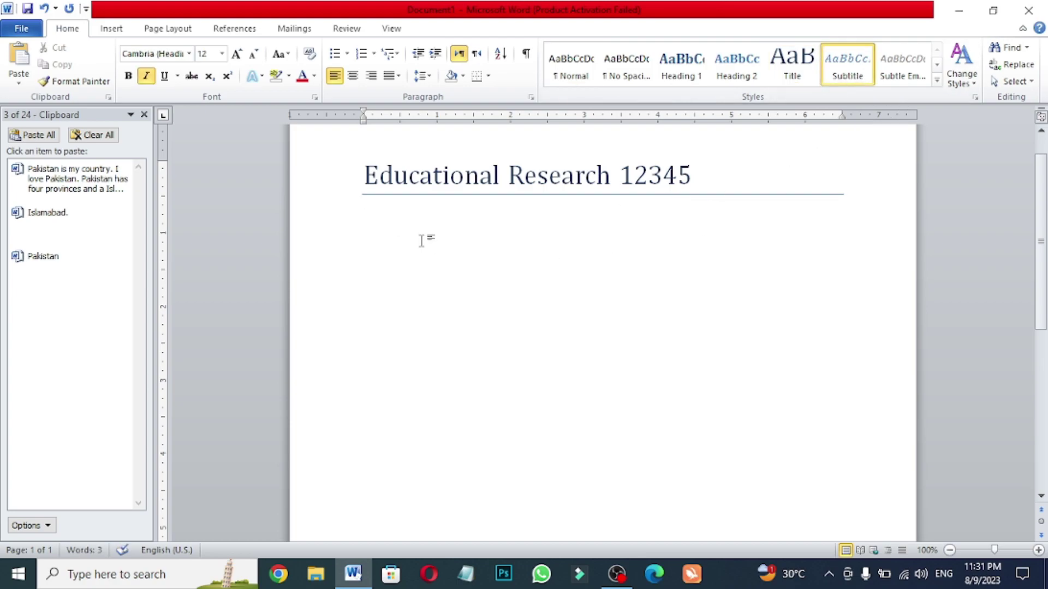
type("objectives")
key("Return")
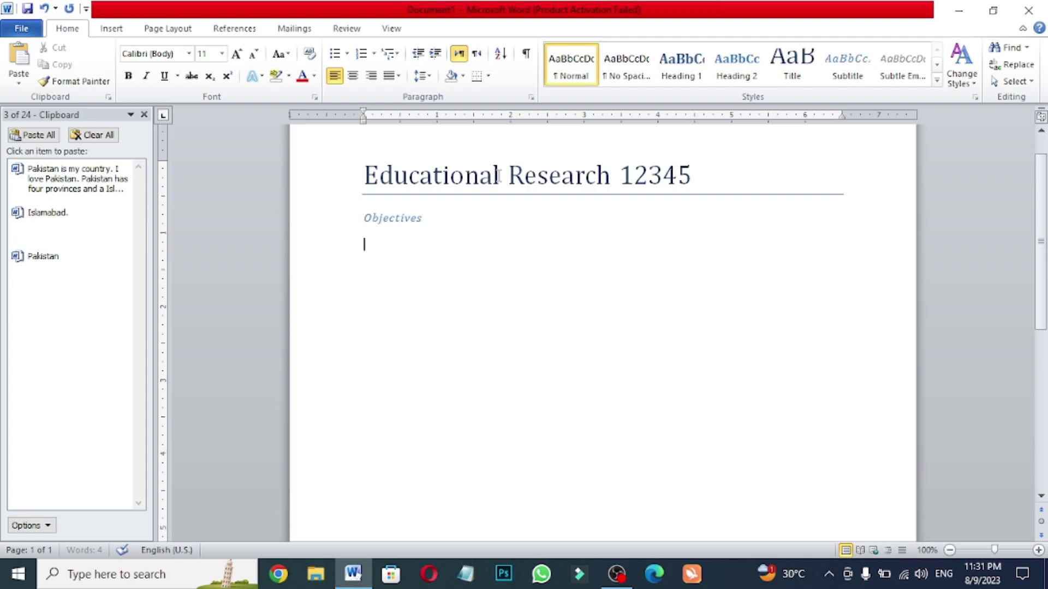
Step: Enter "Chapter 1" below the "Objectives" line and apply the Heading 1 style to it
type("Chapter 1")
left_click(360, 244)
left_click(693, 65)
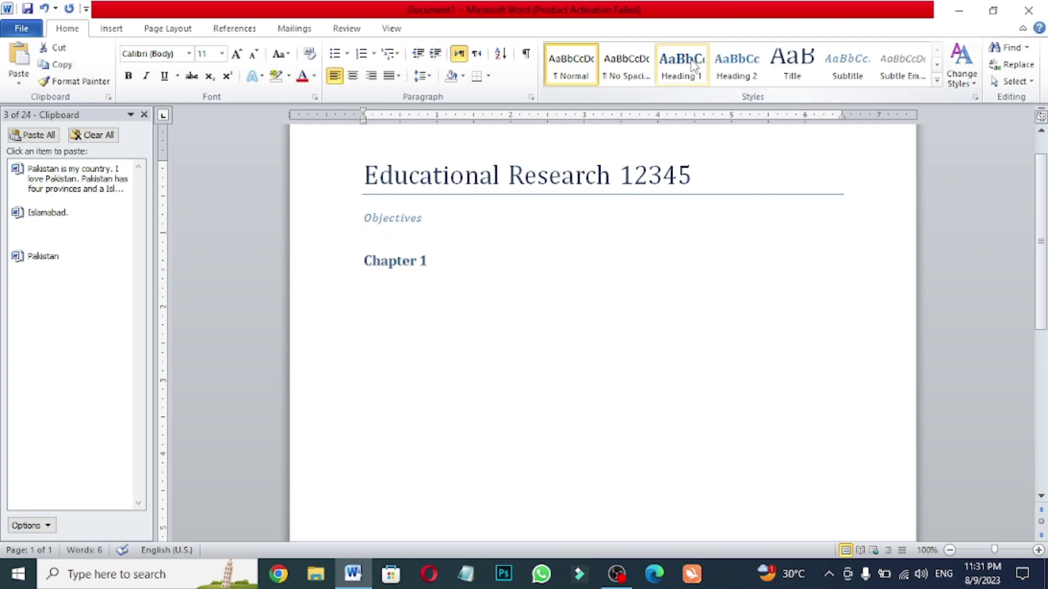
left_click(693, 65)
left_click(473, 266)
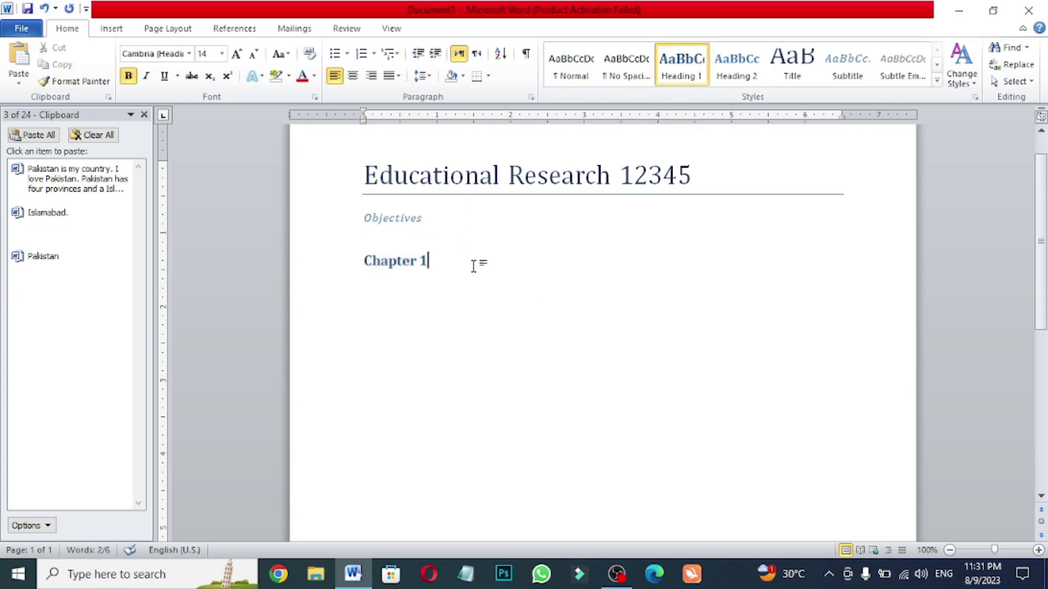
Step: Add a "1.1" line below "Chapter 1" and apply the Heading 2 style to it
key("Return")
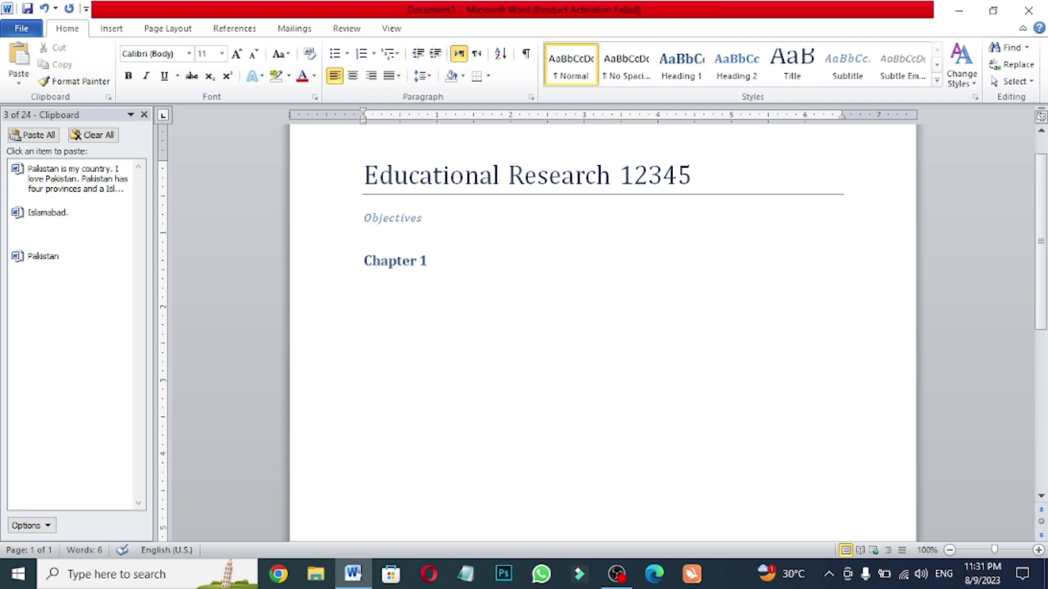
type("1.1")
left_click(316, 285)
left_click(734, 51)
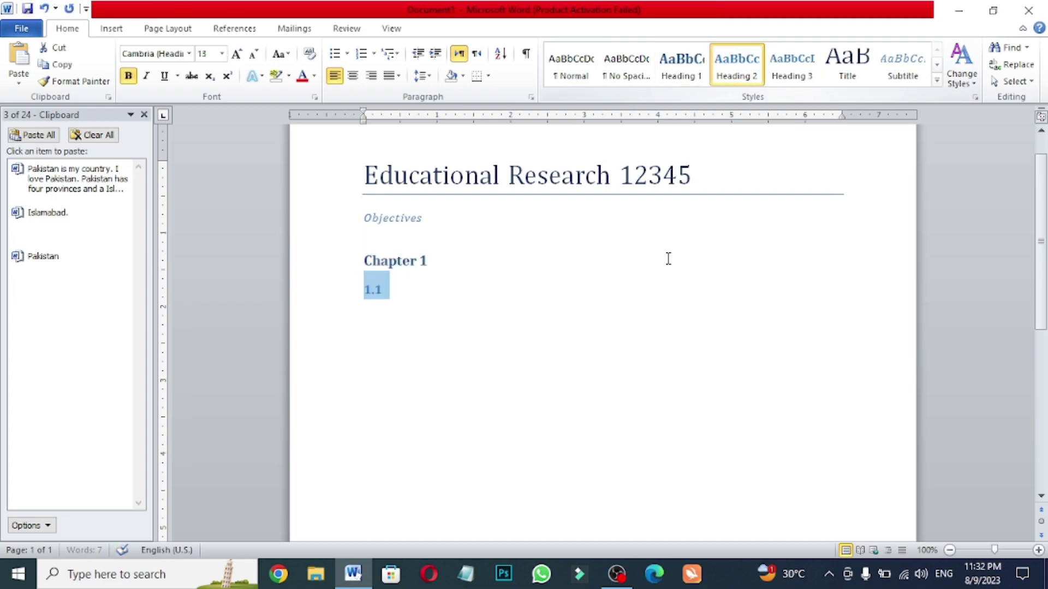
left_click(461, 306)
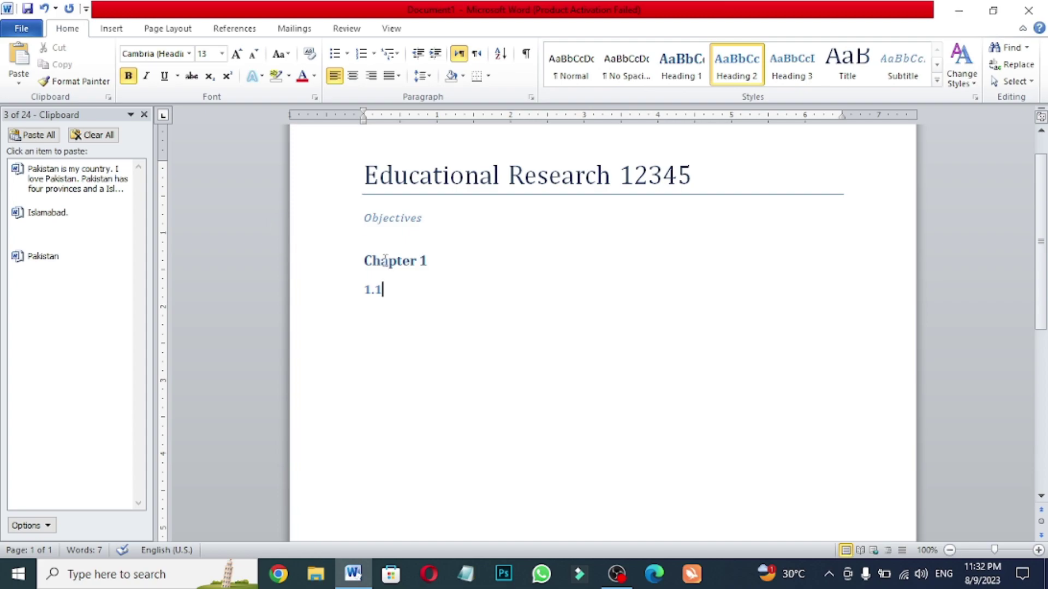
Step: Examine the built-in font and color sets offered for changing the document's styles
left_click_drag(364, 261, 418, 296)
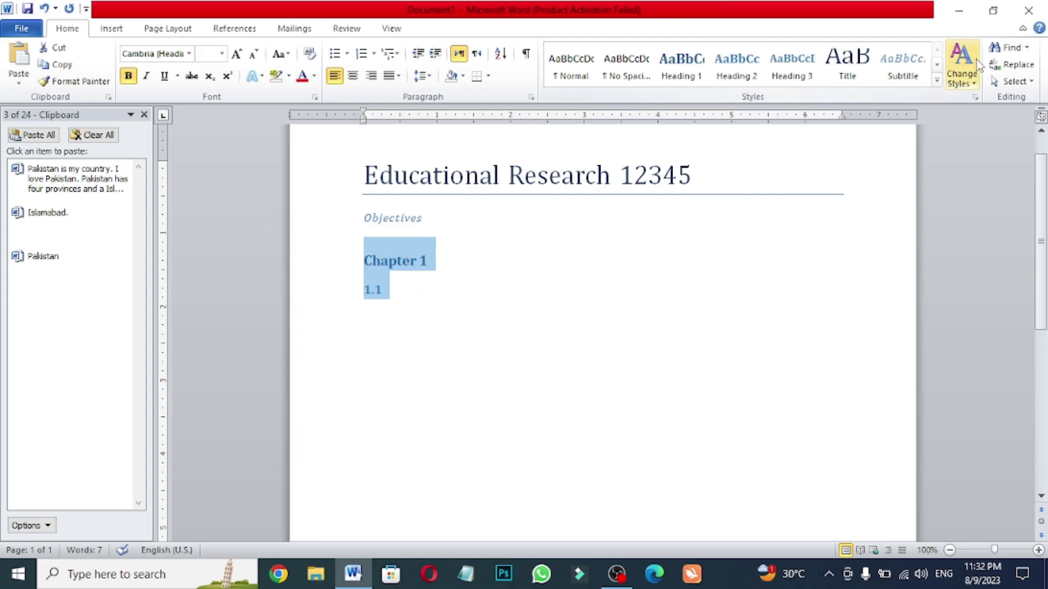
left_click(963, 77)
mouse_move(968, 133)
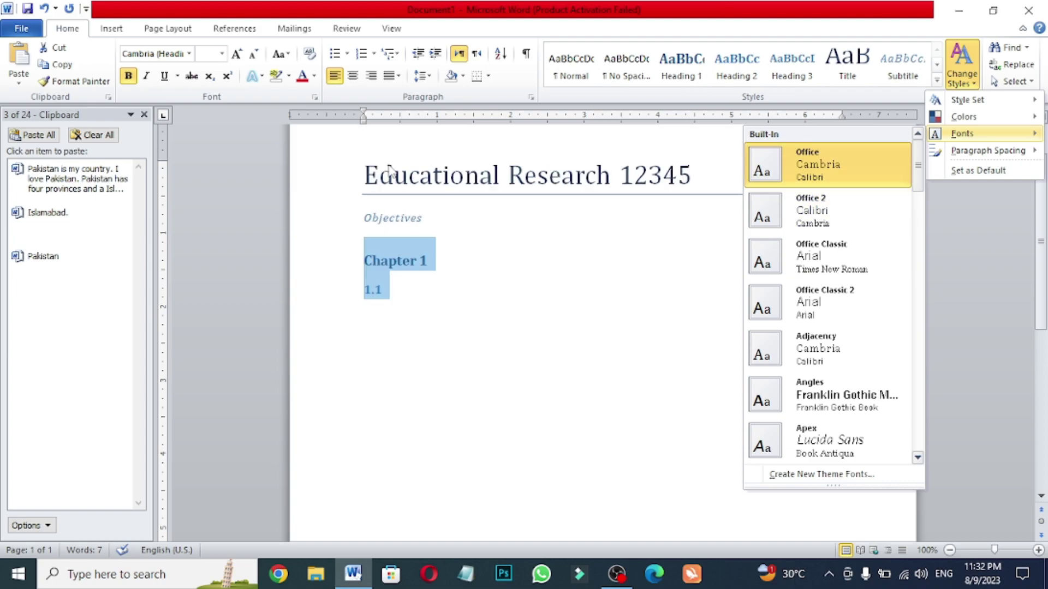
left_click(464, 220)
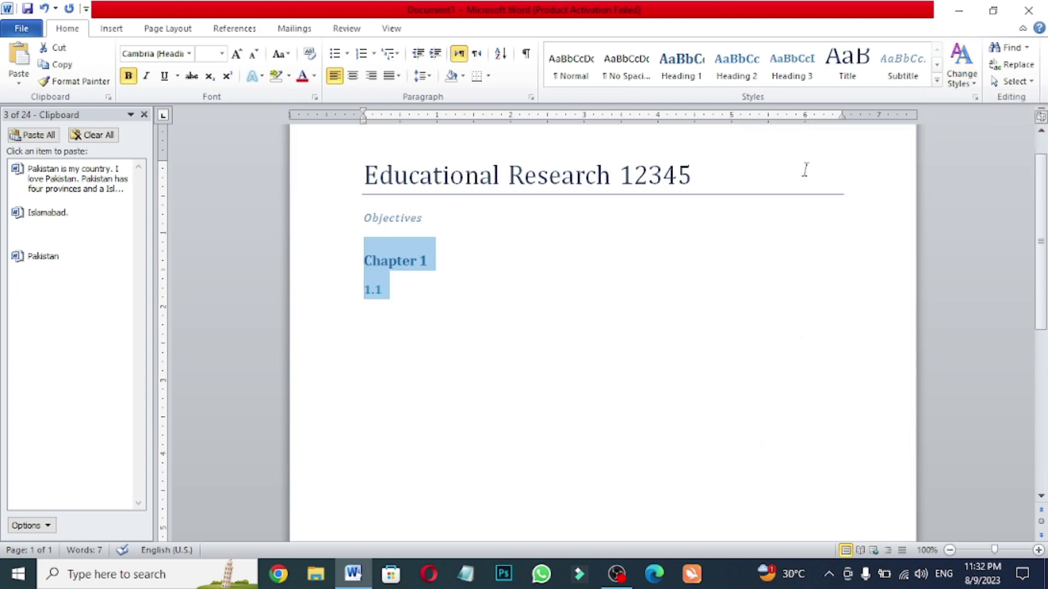
left_click(480, 249)
left_click(965, 79)
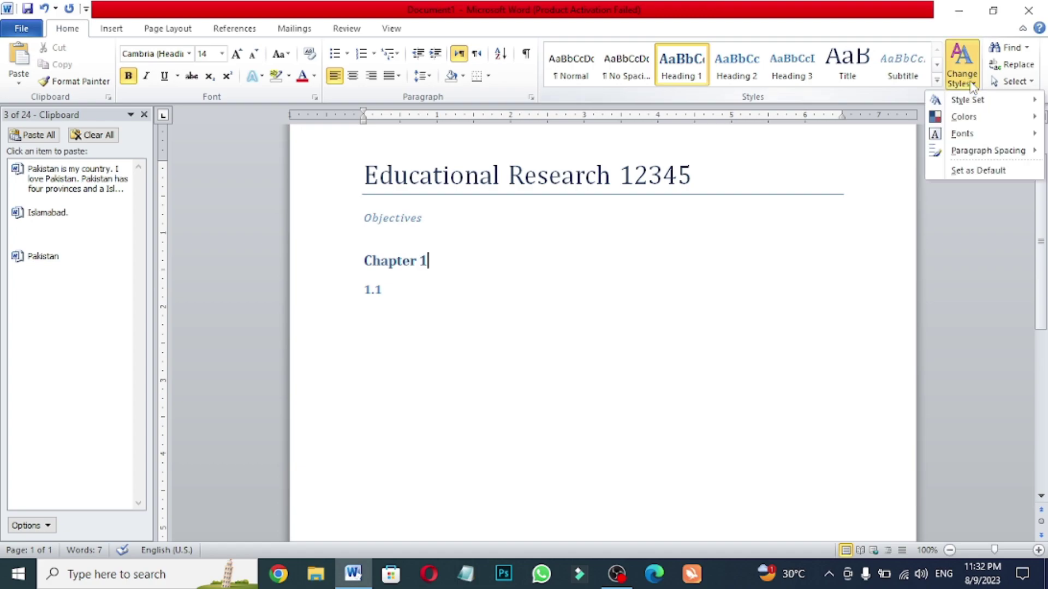
mouse_move(952, 119)
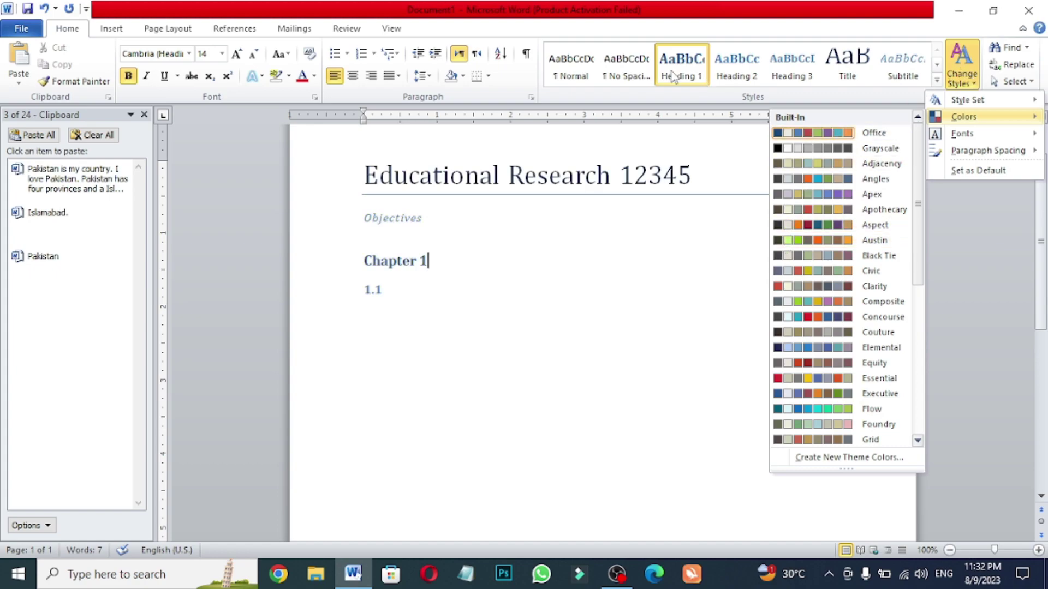
left_click(542, 240)
left_click(398, 306)
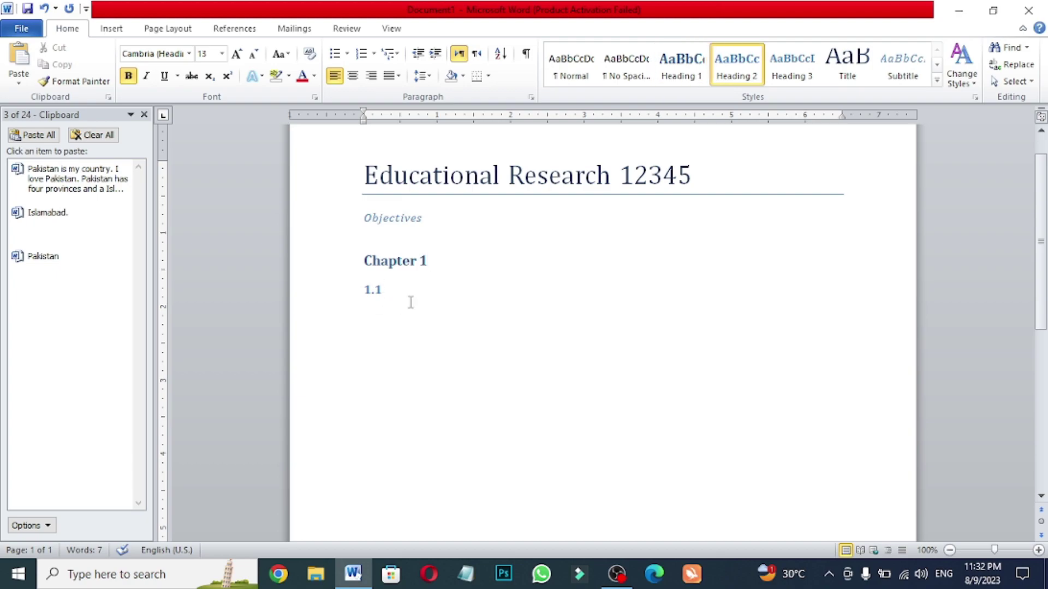
Step: Undo the headings, subtitle and title entries and the earlier deletion to restore the click lines and the Pakistan paragraph
key("ctrl+z")
key("ctrl+z")
key("ctrl+z")
key("ctrl+z")
key("ctrl+z")
key("ctrl+z")
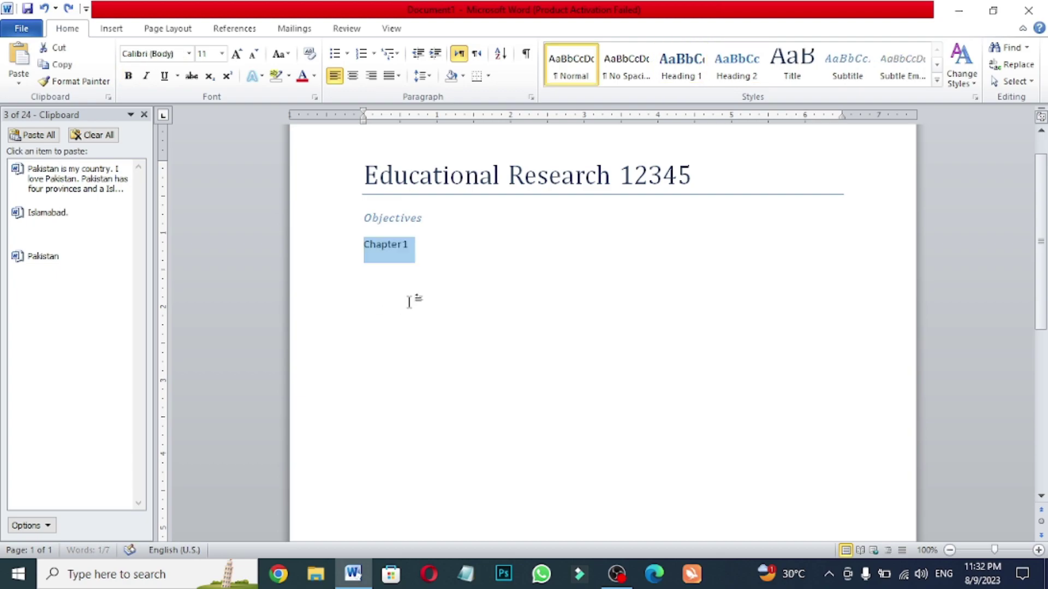
key("ctrl+z")
key("ctrl+z")
key("ctrl+z")
key("ctrl+z")
key("ctrl+z")
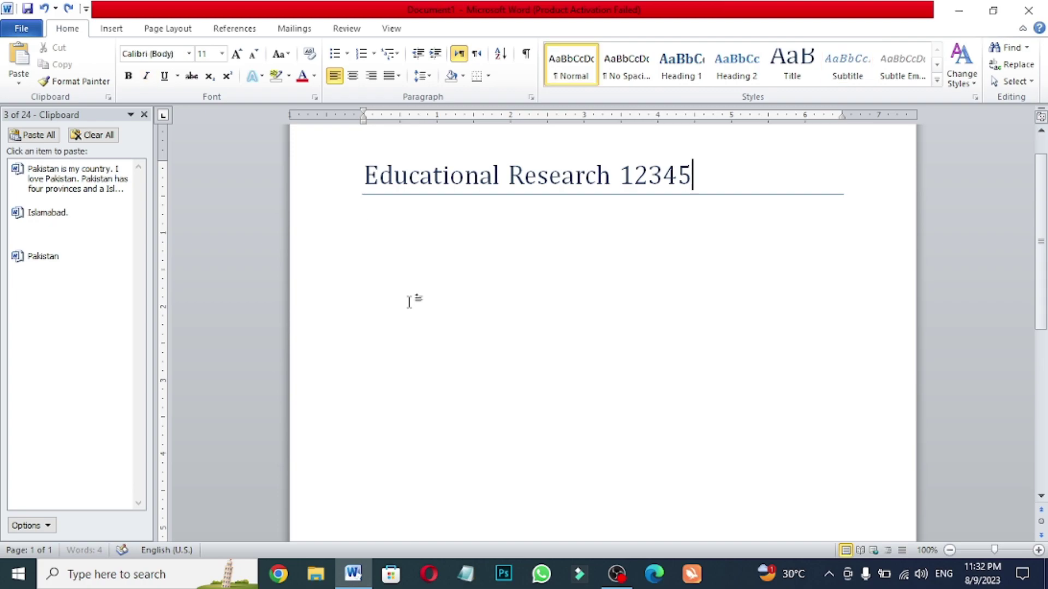
key("ctrl+z")
key("ctrl+z")
key("ctrl+z")
key("ctrl+z")
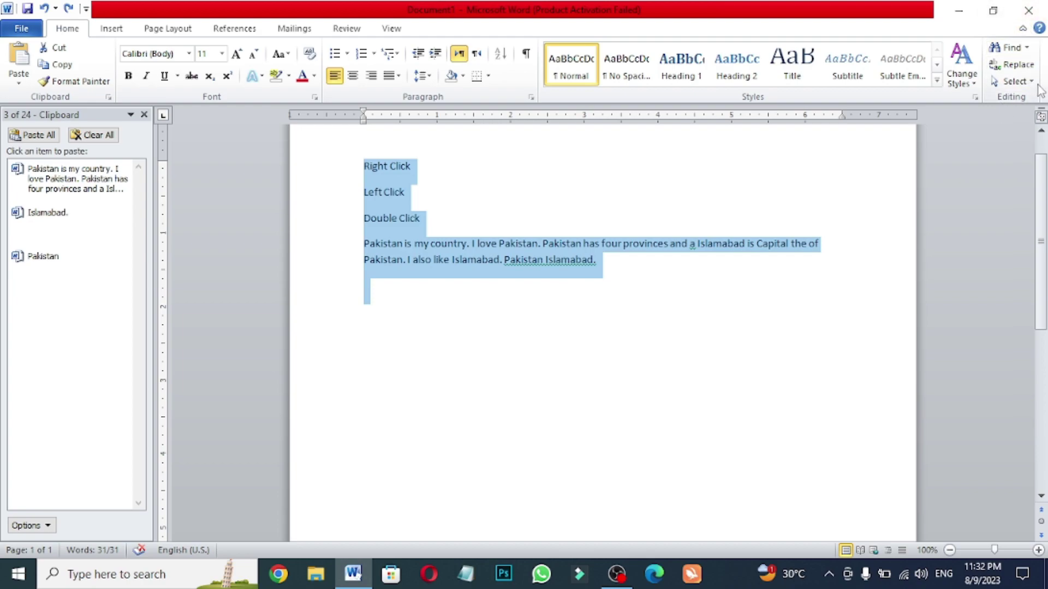
Step: Select all the text in the document and clear the selection
left_click(1014, 81)
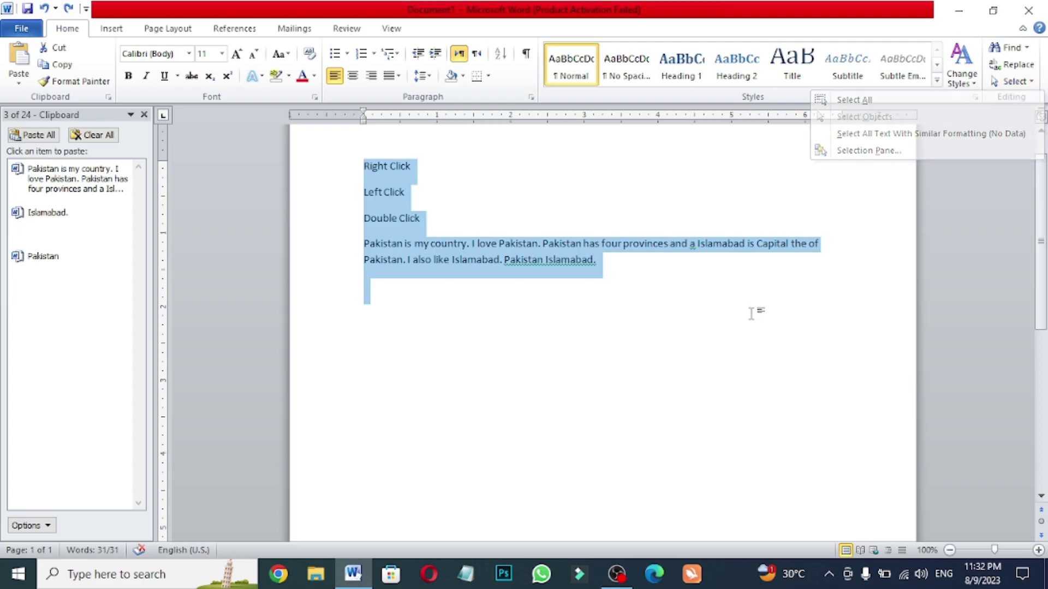
left_click(662, 272)
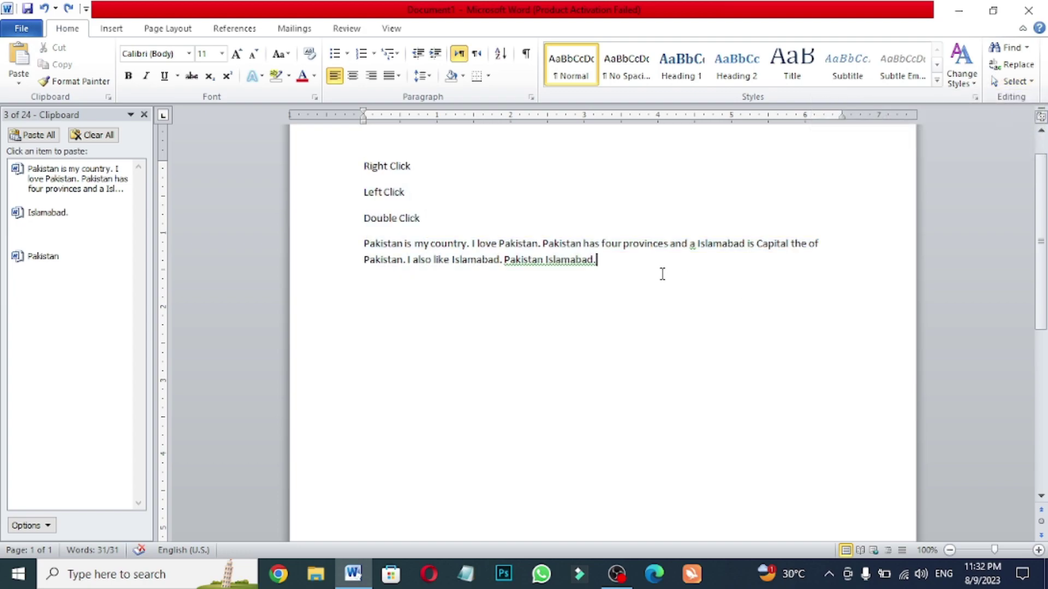
left_click(1033, 85)
left_click(892, 96)
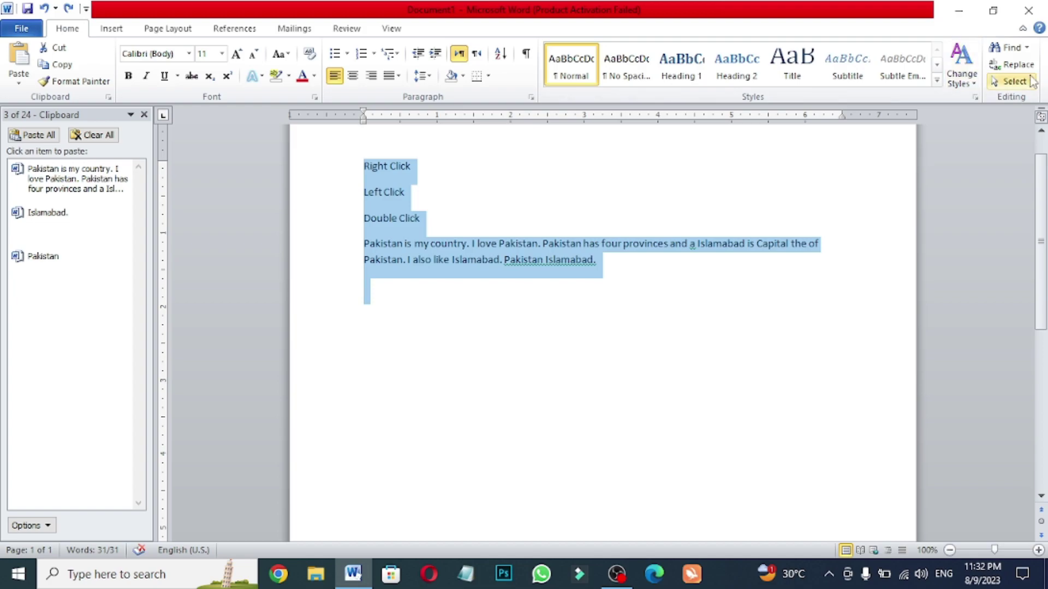
left_click(654, 300)
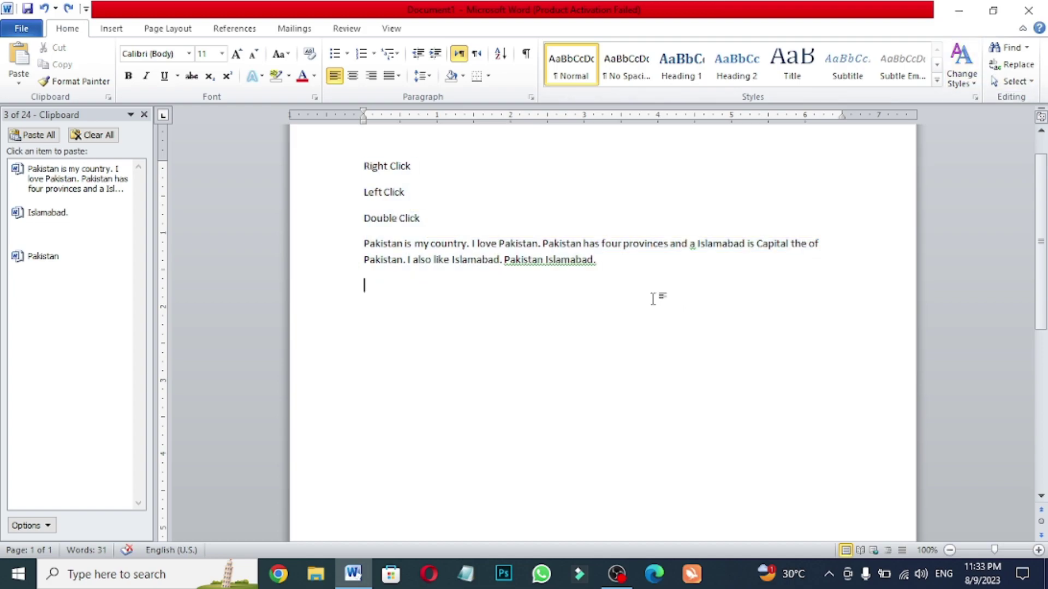
Step: Search the document for "it" and close the Clipboard pane
left_click(1027, 49)
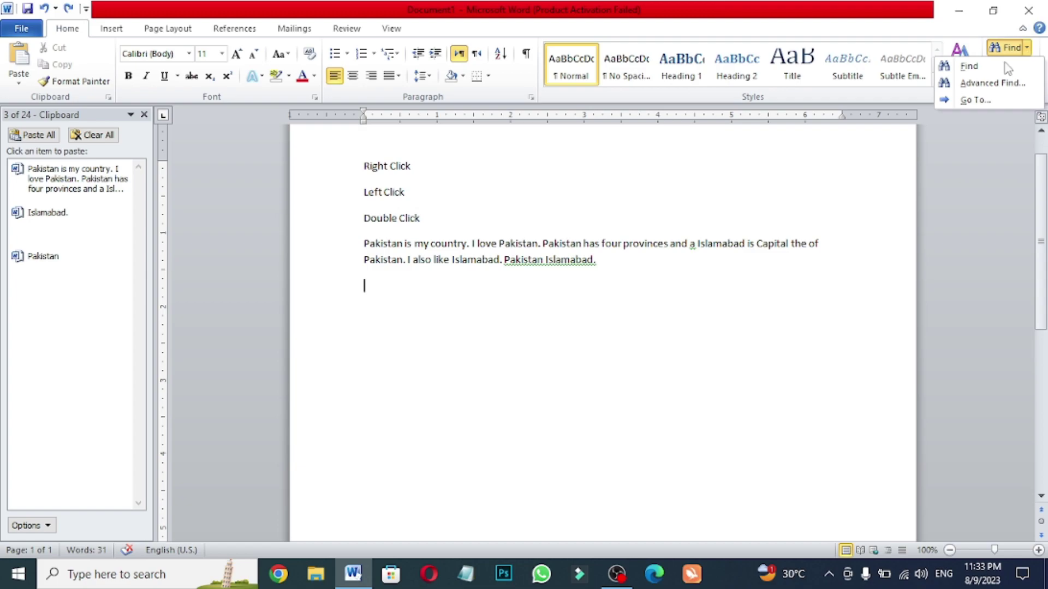
left_click(969, 66)
type("it")
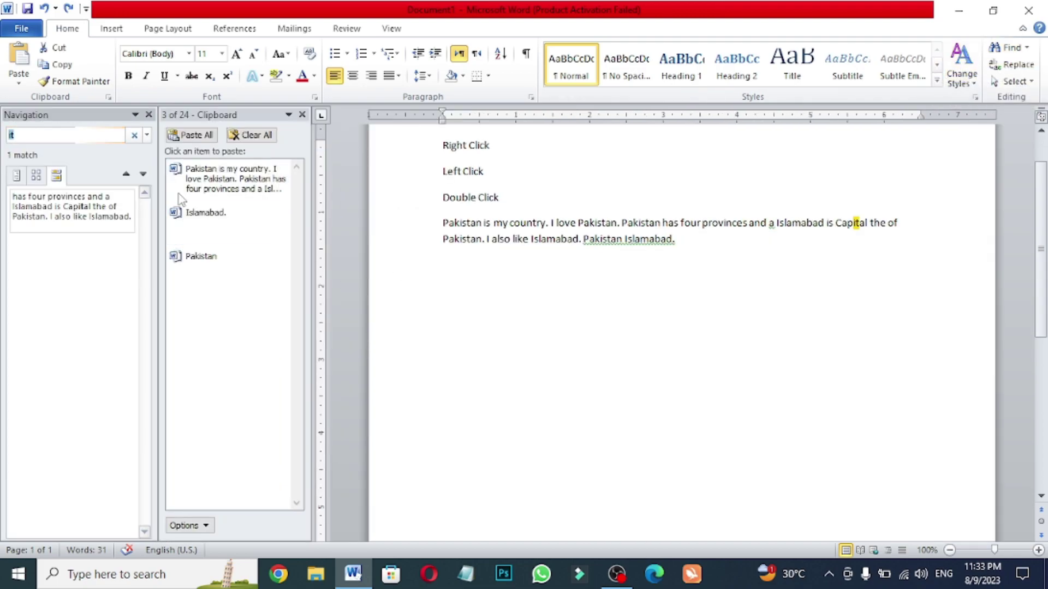
left_click(303, 116)
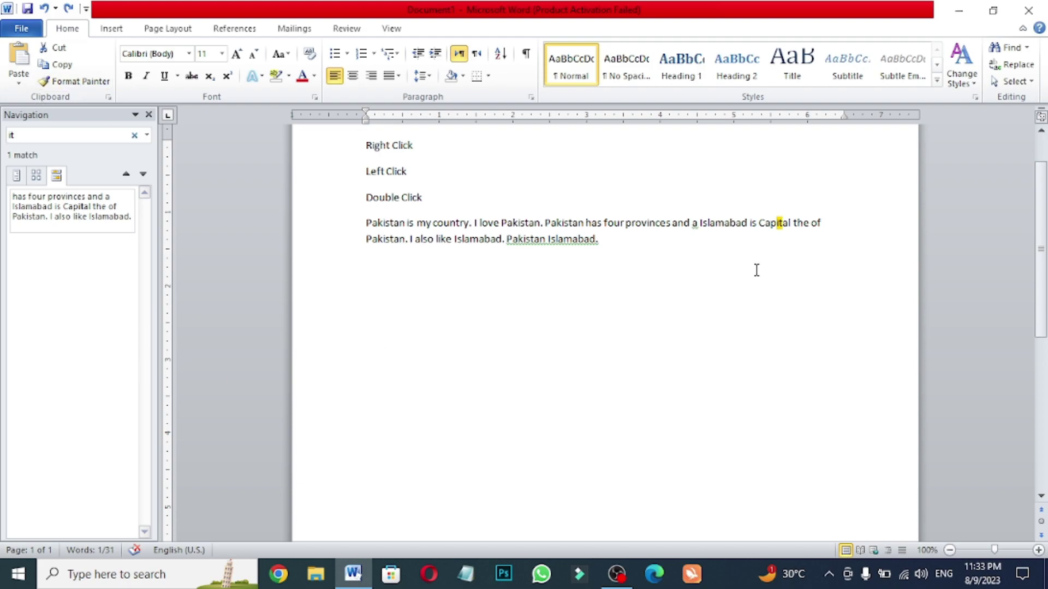
Step: Search the document for "Pakistan", and clear and close the search when done
left_click(1009, 48)
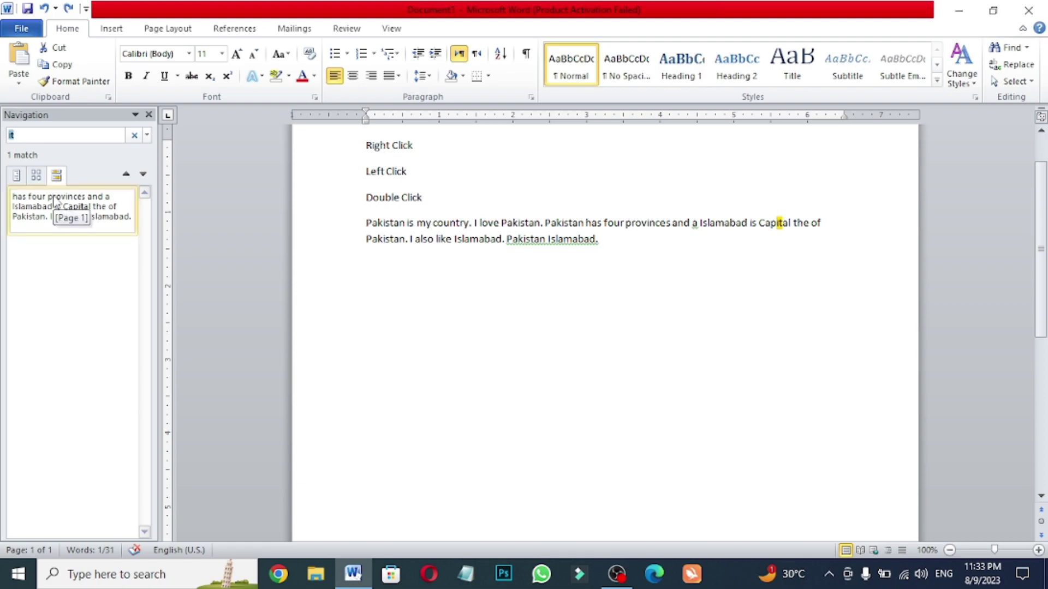
type("P")
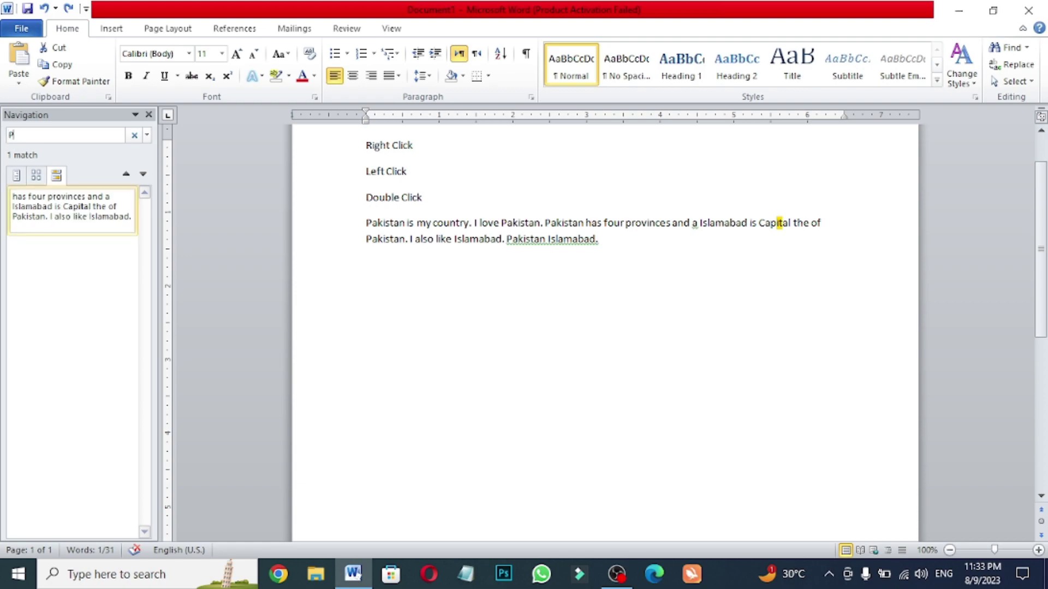
type("akistan")
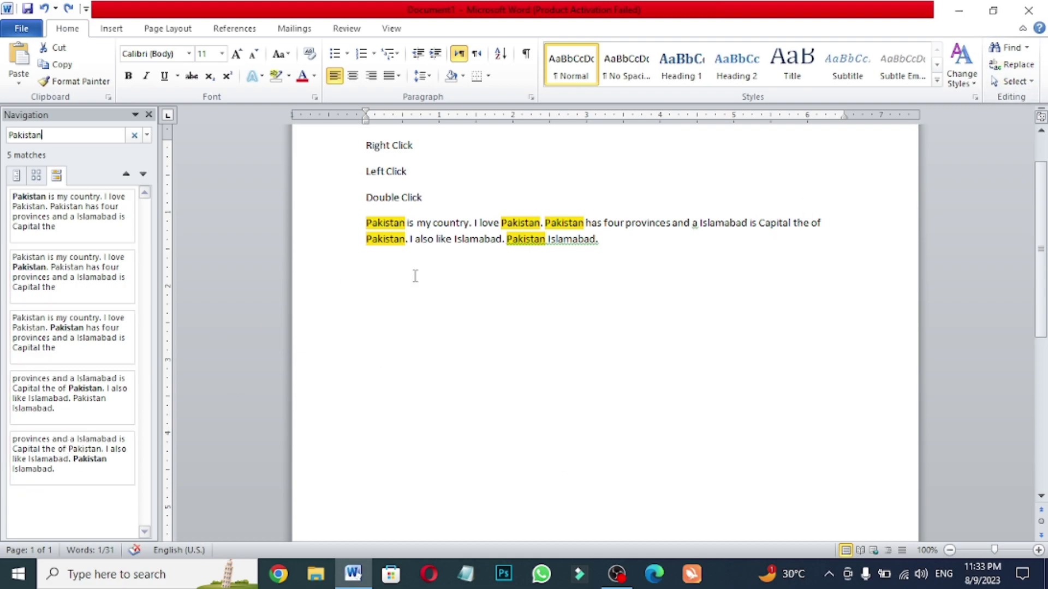
left_click(135, 134)
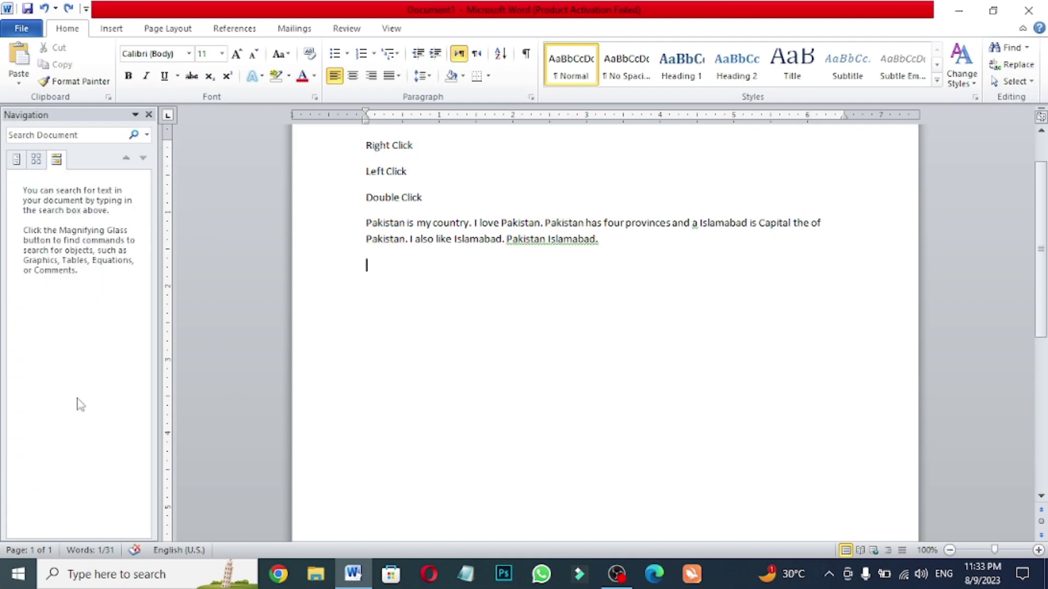
left_click(148, 115)
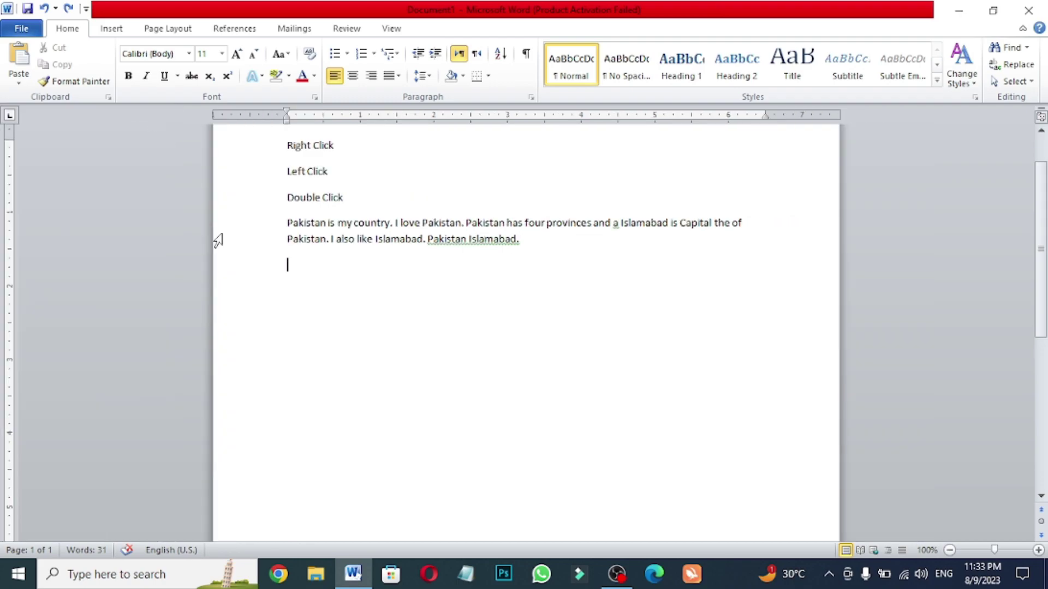
Step: Open Find and Replace and change the paragraph's ending "Islamabad. Pakistan Islamabad." to "it."
left_click(1018, 66)
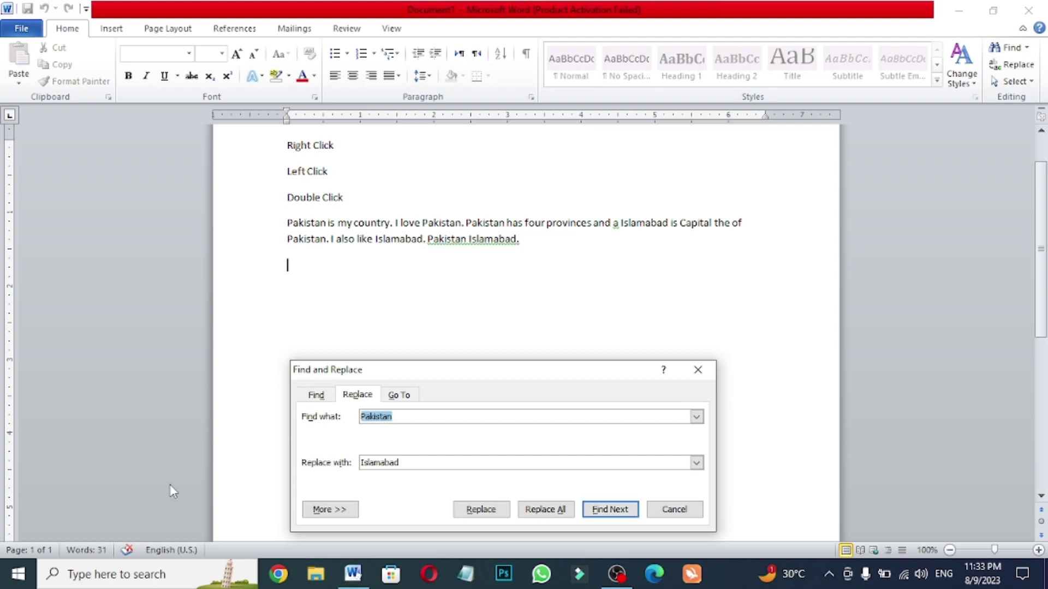
left_click(472, 267)
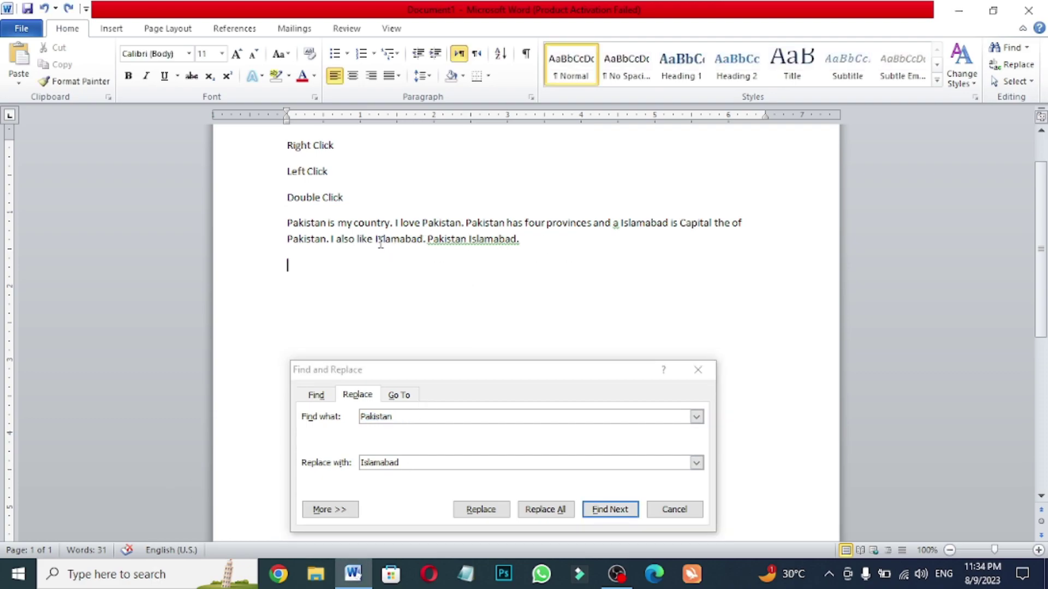
left_click_drag(529, 245, 376, 240)
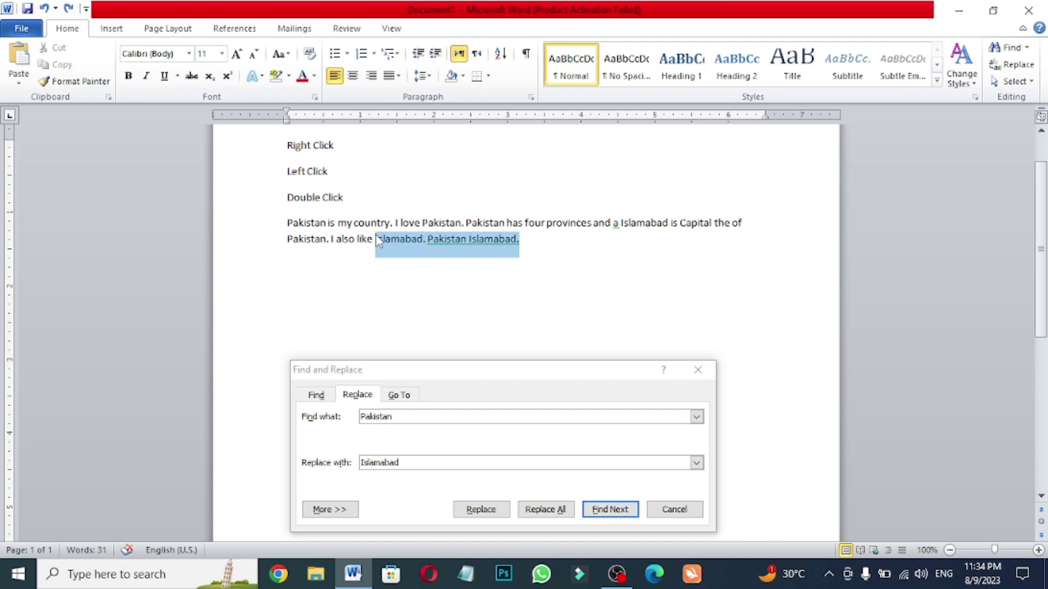
key("Delete")
type("kt")
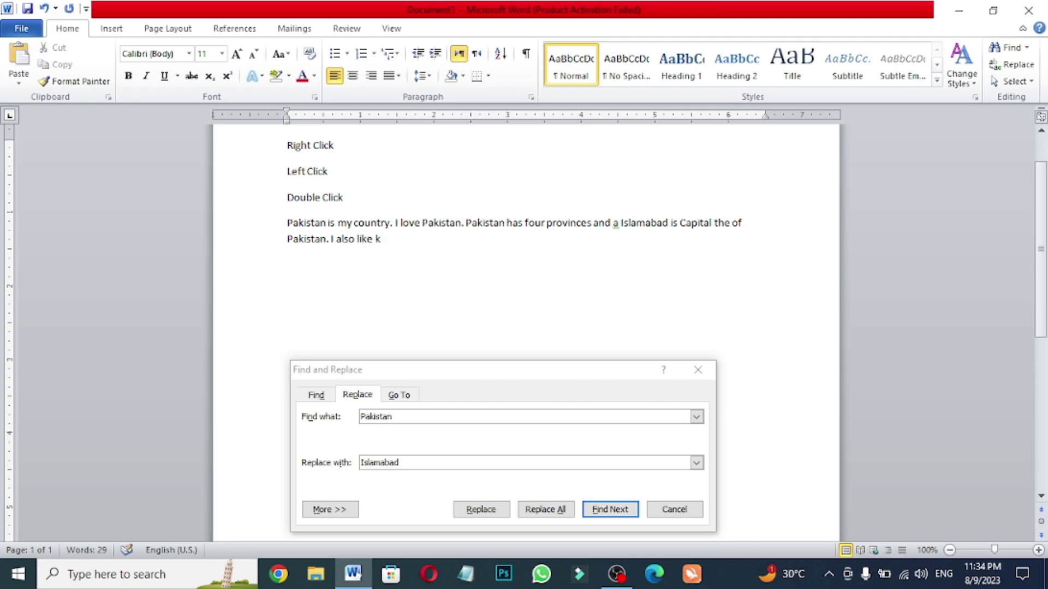
key("BackSpace")
key("BackSpace")
type("istan.")
Step: Replace every "it" in the document with "Islamabad" and close Find and Replace
left_click(327, 420)
type("it")
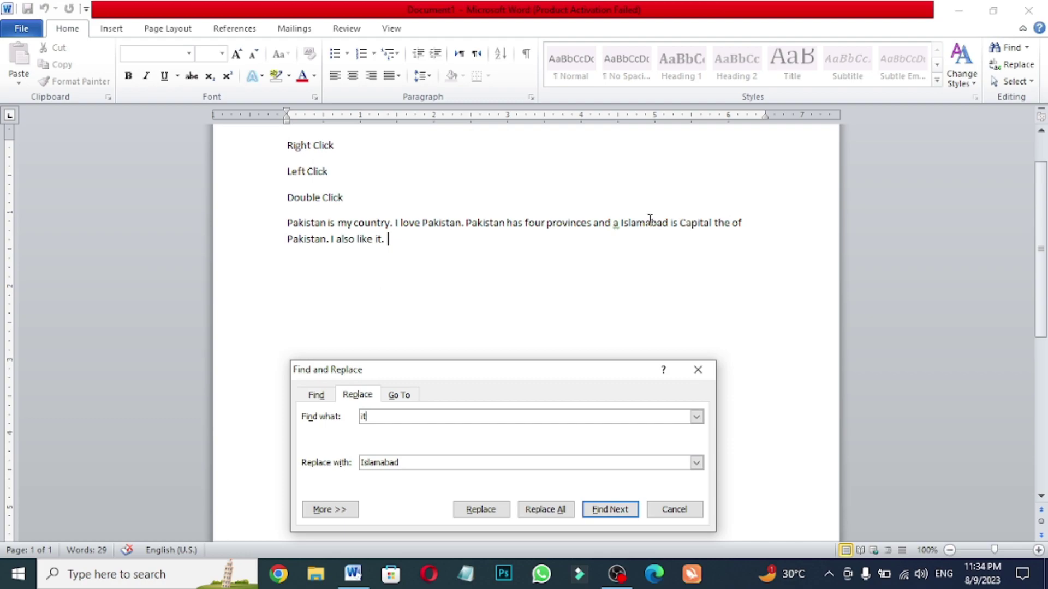
left_click(540, 510)
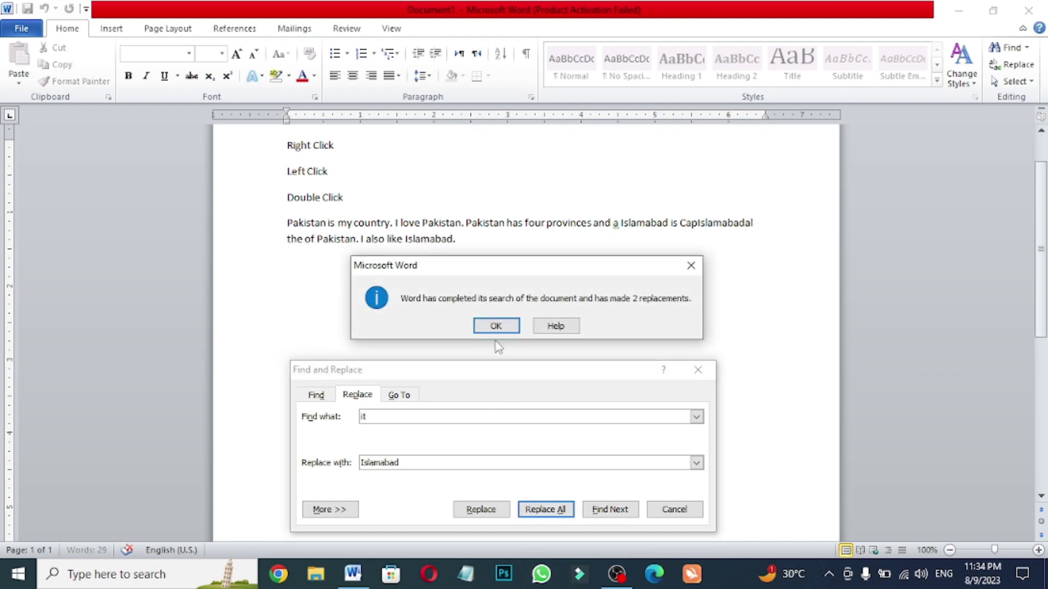
left_click(496, 326)
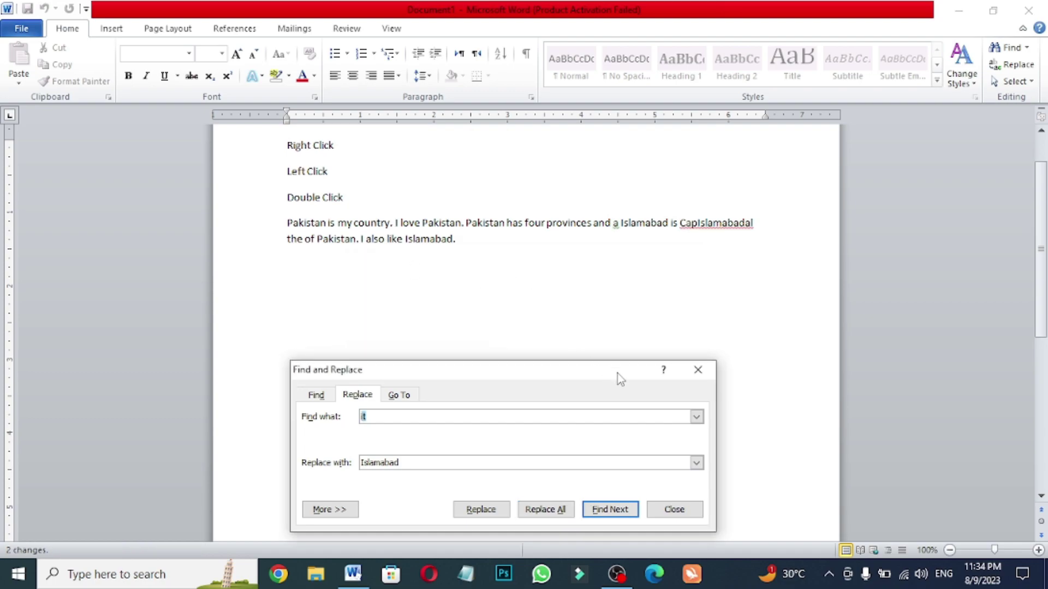
left_click(709, 375)
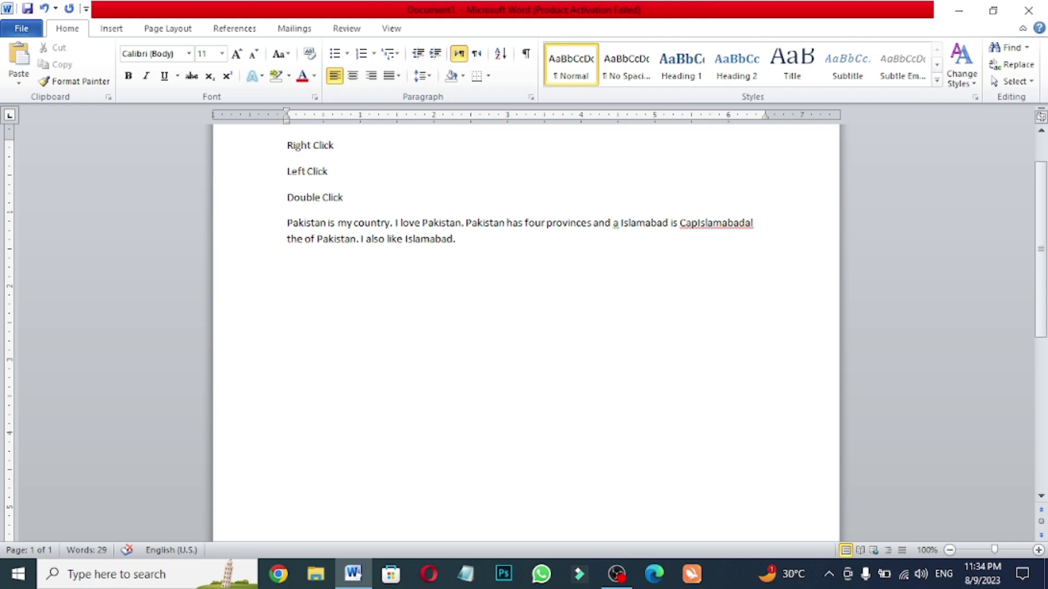
Step: Enter 5 on a new line below the paragraph, try a subscript 2 after it, and delete the 2
type("5")
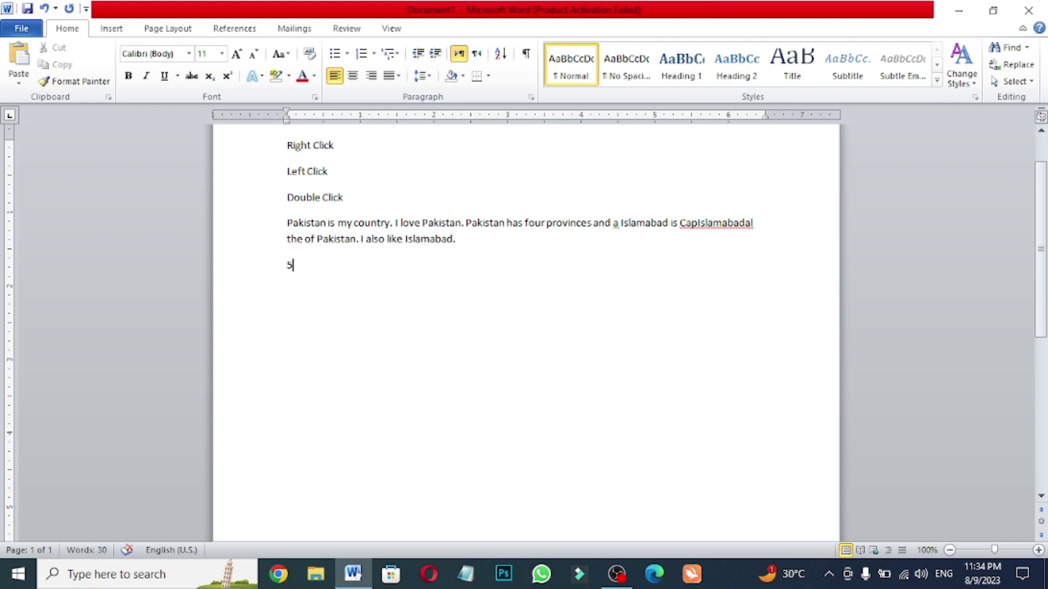
left_click(210, 79)
type("2")
left_click(211, 81)
key("BackSpace")
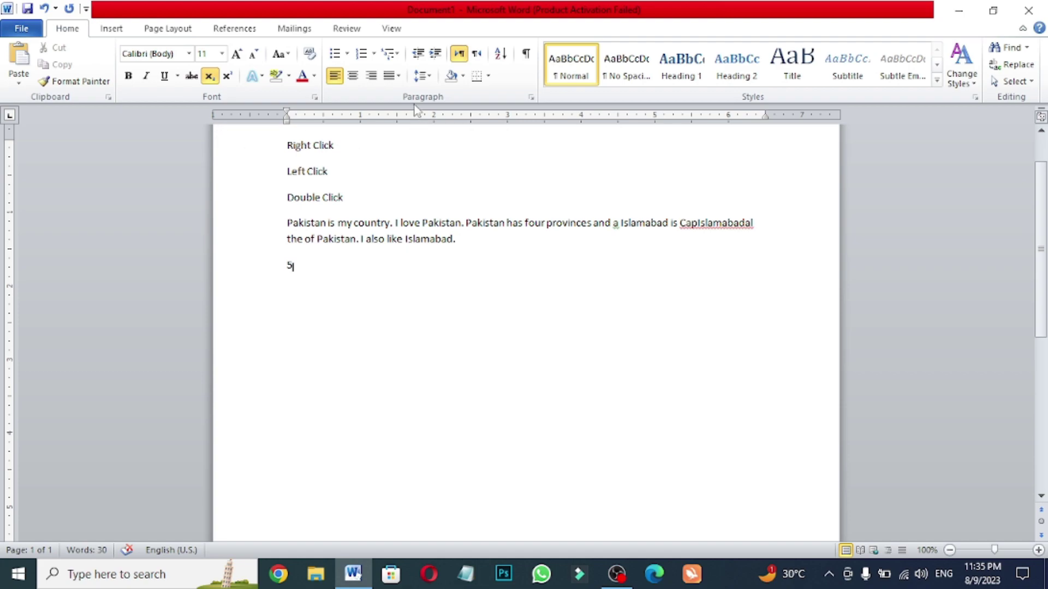
Step: Try to switch from subscript to superscript after the 5, and undo the stray plus sign and right-to-left direction
left_click(212, 78)
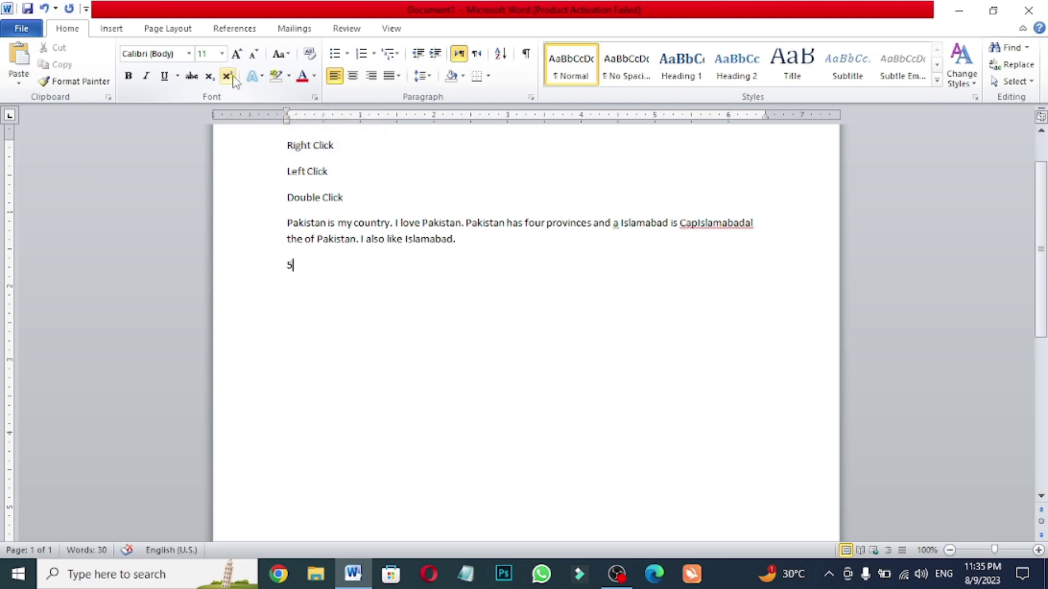
key("ctrl+shift")
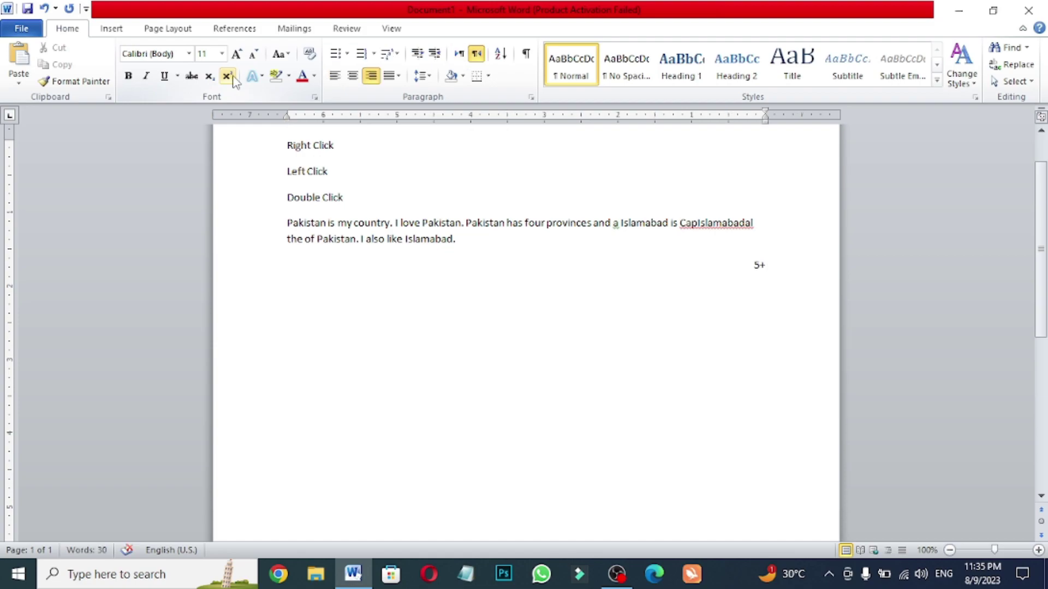
key("ctrl+z")
key("ctrl+shift")
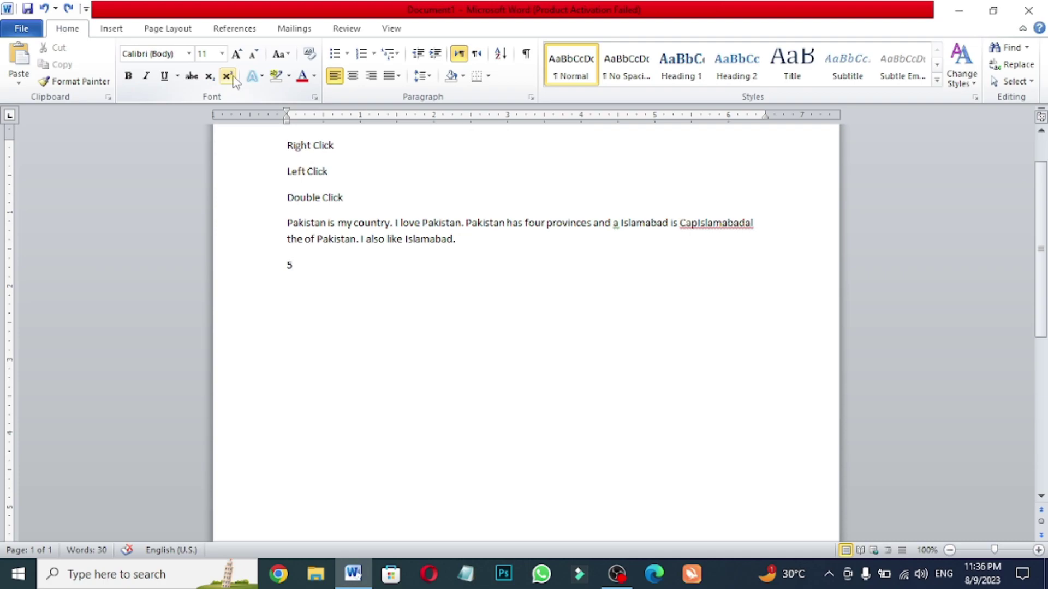
Step: Set the line with the 5 to right-to-left direction, add a superscript 2, and align the line to the left
key("ctrl+shift")
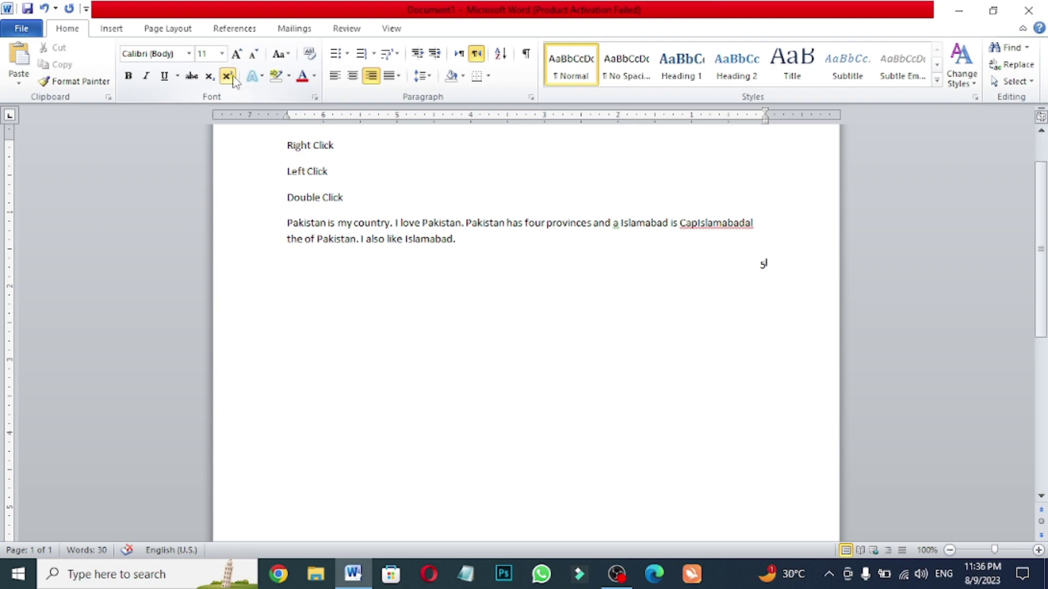
left_click(232, 79)
type("2")
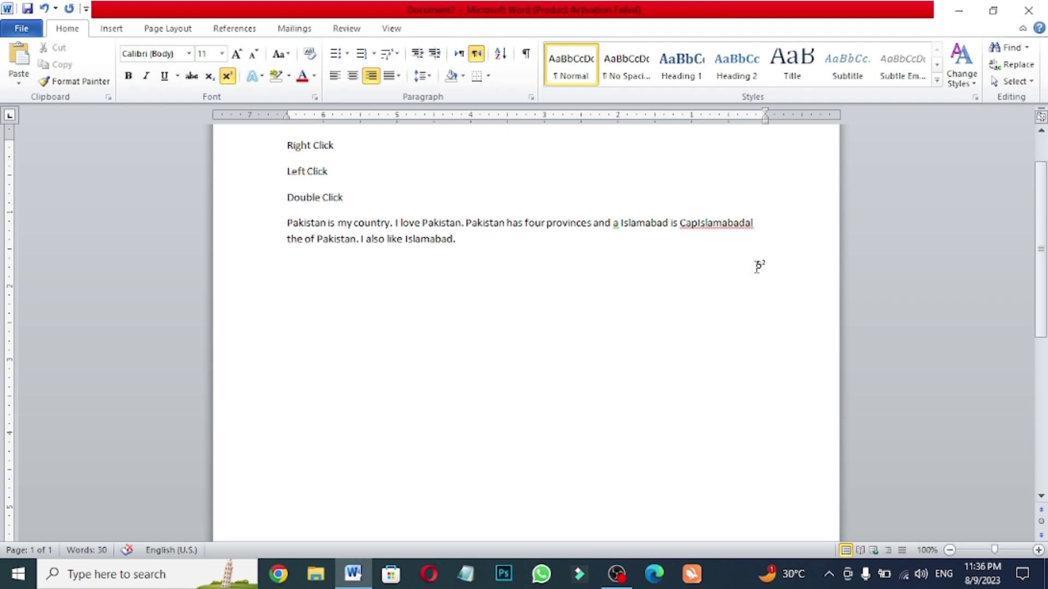
left_click(334, 75)
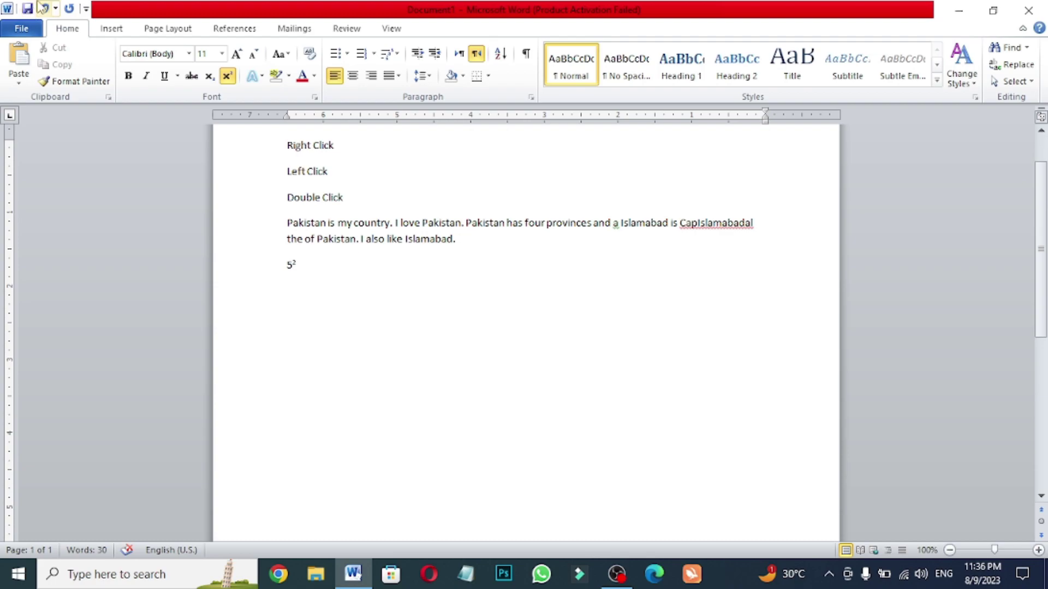
left_click(110, 30)
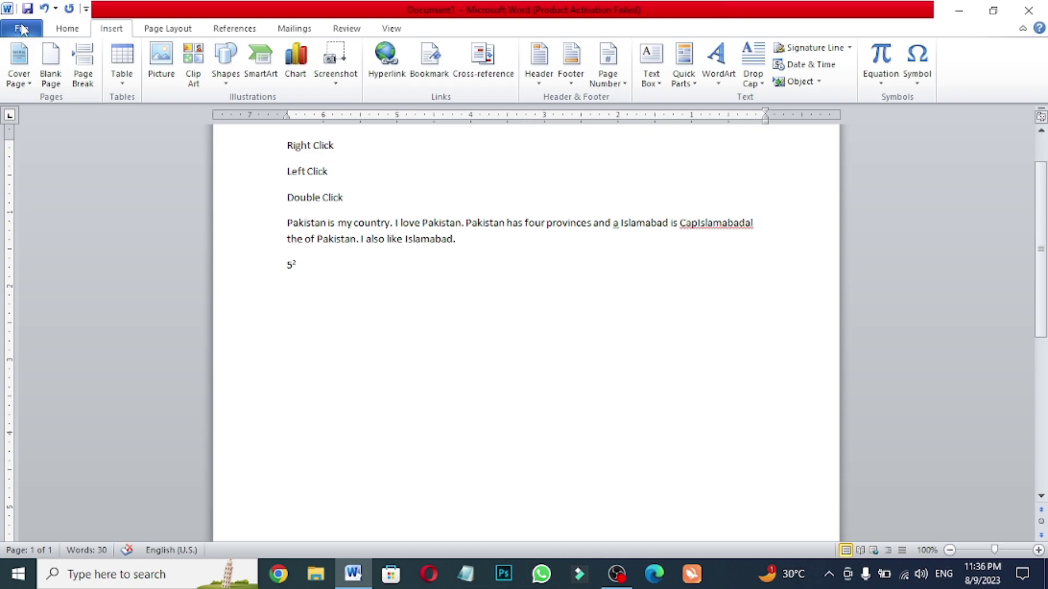
left_click(67, 29)
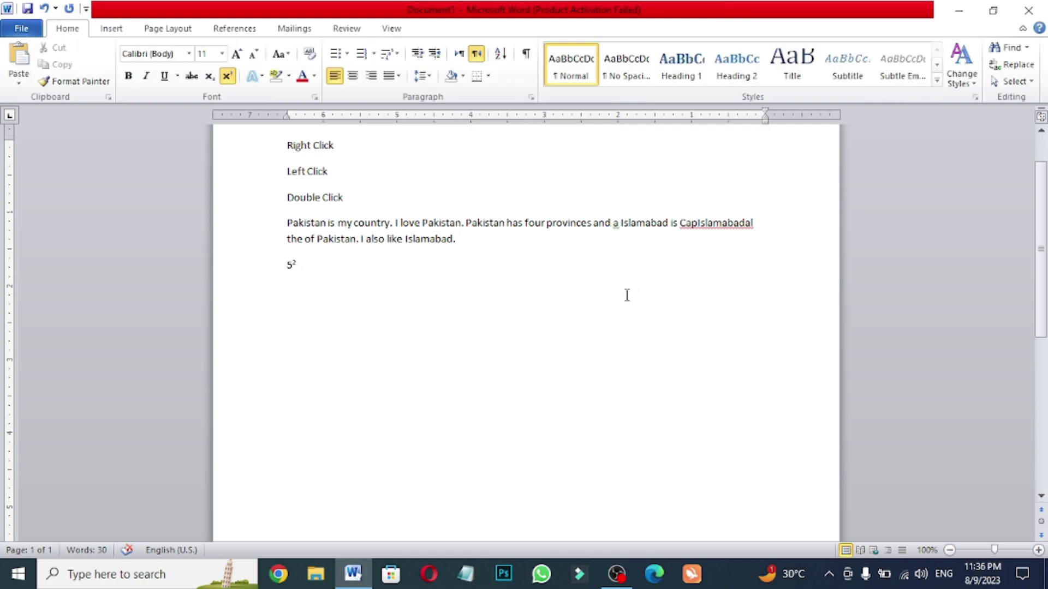